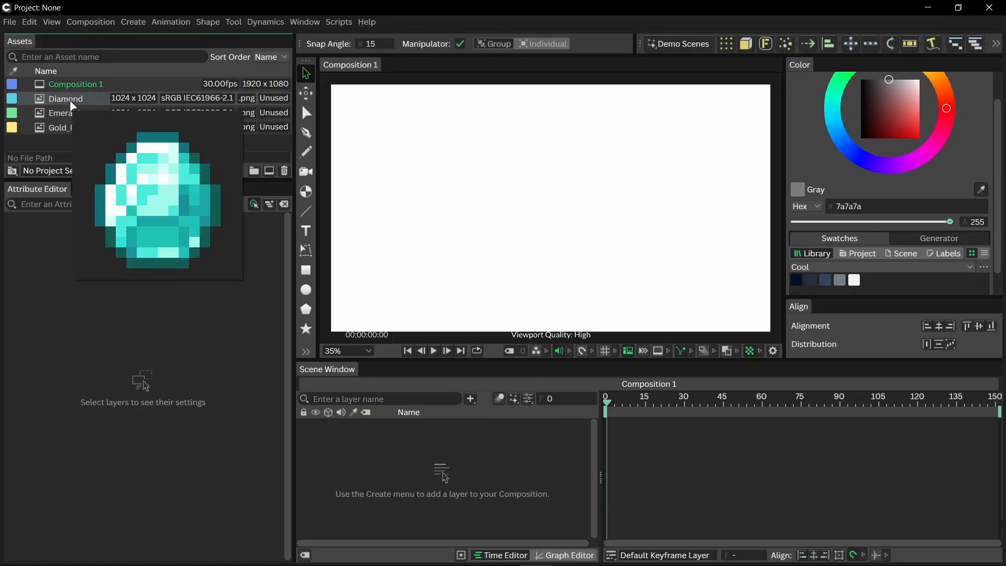
# - Set the composition's background colour to dark blue, hex 122158
pyautogui.click(529, 387)
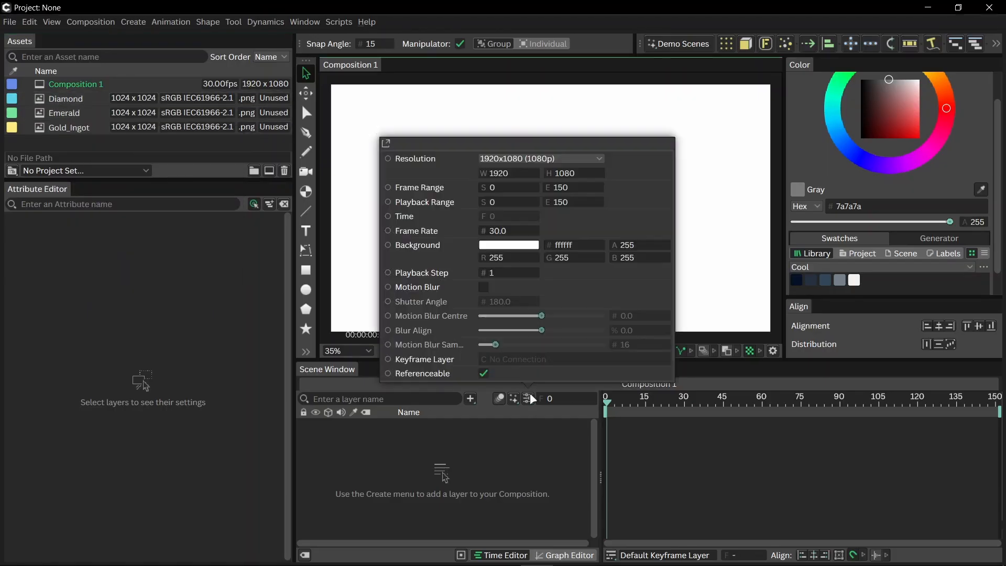
pyautogui.click(518, 251)
pyautogui.click(468, 148)
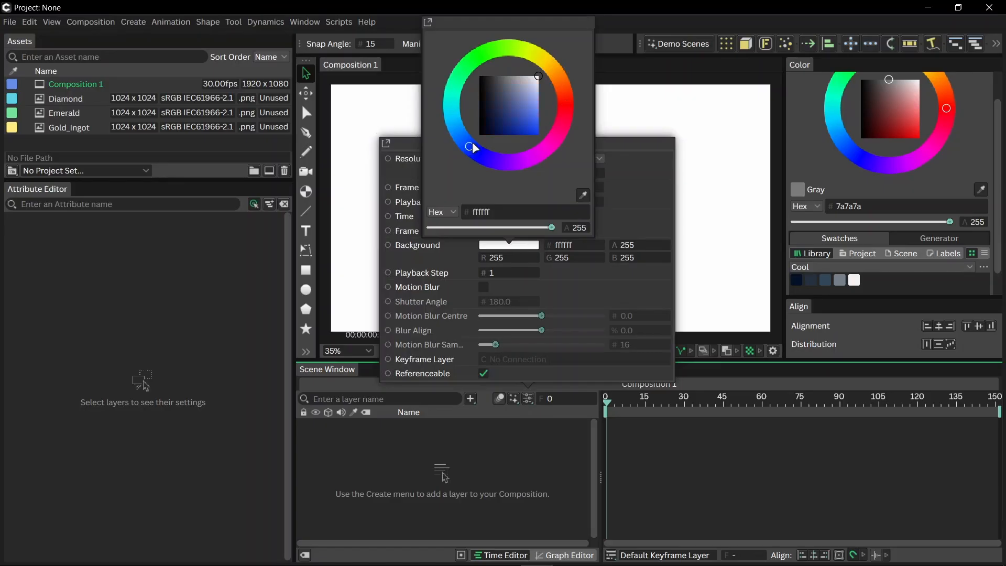
pyautogui.click(499, 123)
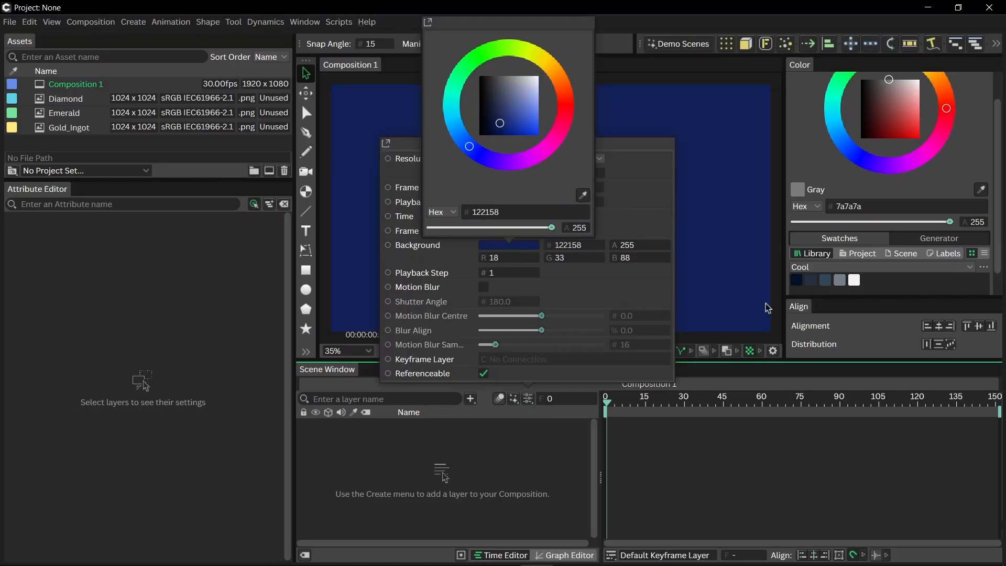
pyautogui.click(723, 271)
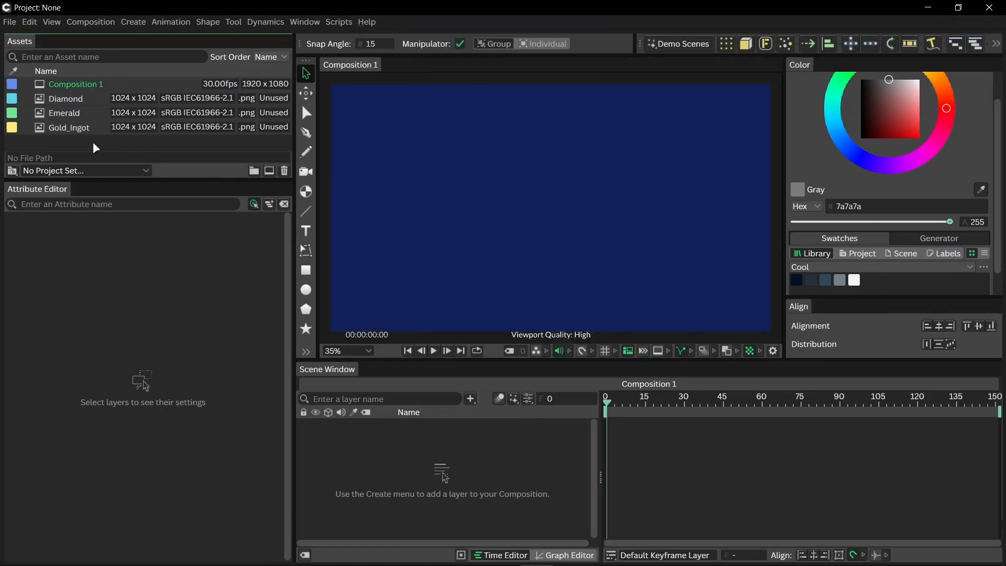
# - Add the Diamond, Emerald and Gold_Ingot images to the composition, then move the emerald right and the gold ingot left of the diamond
pyautogui.moveTo(92, 142); pyautogui.dragTo(475, 213)
pyautogui.click(606, 206)
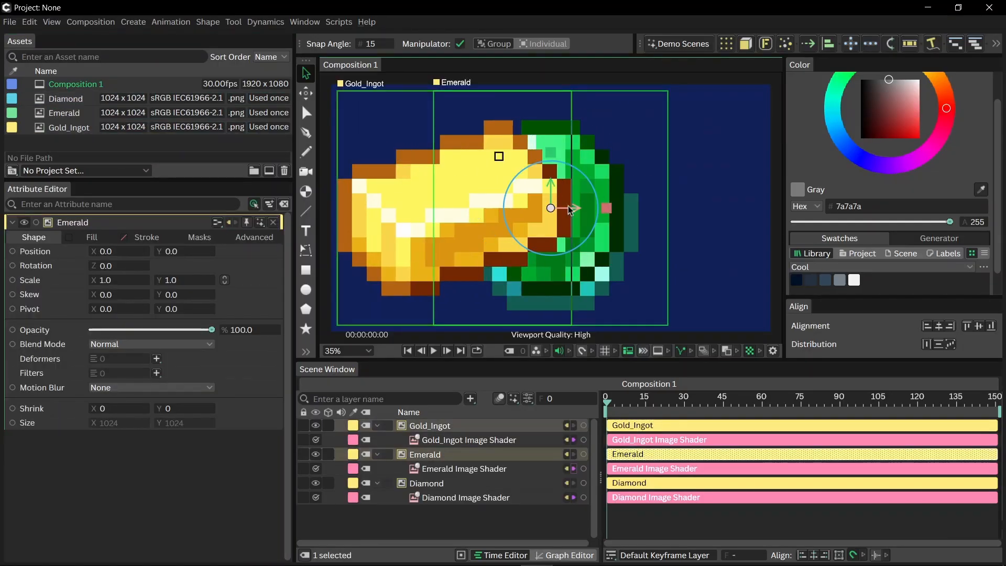
pyautogui.moveTo(607, 207); pyautogui.dragTo(755, 208)
pyautogui.click(507, 213)
pyautogui.moveTo(507, 213); pyautogui.dragTo(481, 213)
# - Scale all three images down to about 0.171 and arrange them diagonally, with the gold ingot highest, diamond in the middle and emerald lowest
pyautogui.keyDown('ctrl'); pyautogui.click(579, 213); pyautogui.keyUp('ctrl')
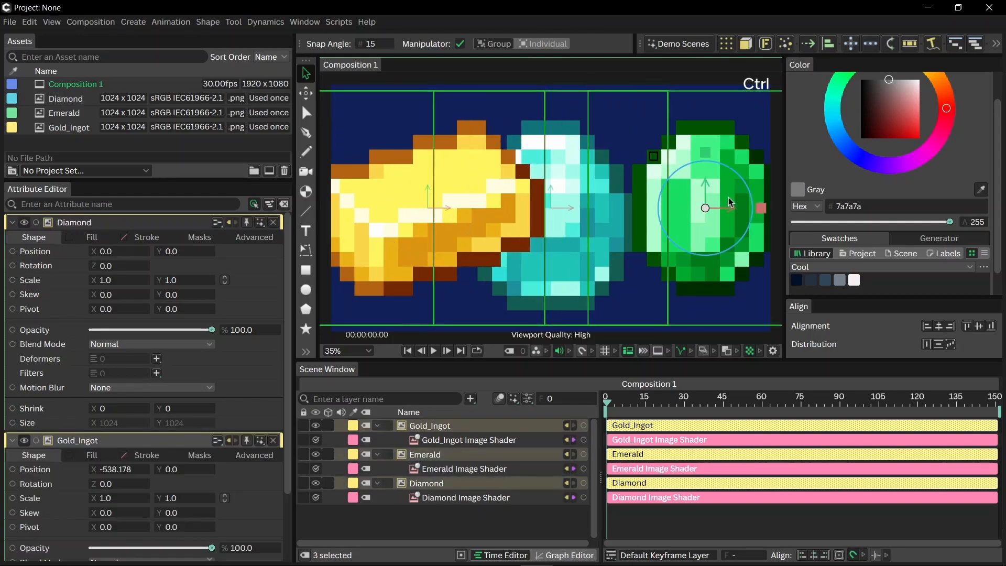
pyautogui.keyDown('ctrl'); pyautogui.click(728, 197); pyautogui.keyUp('ctrl')
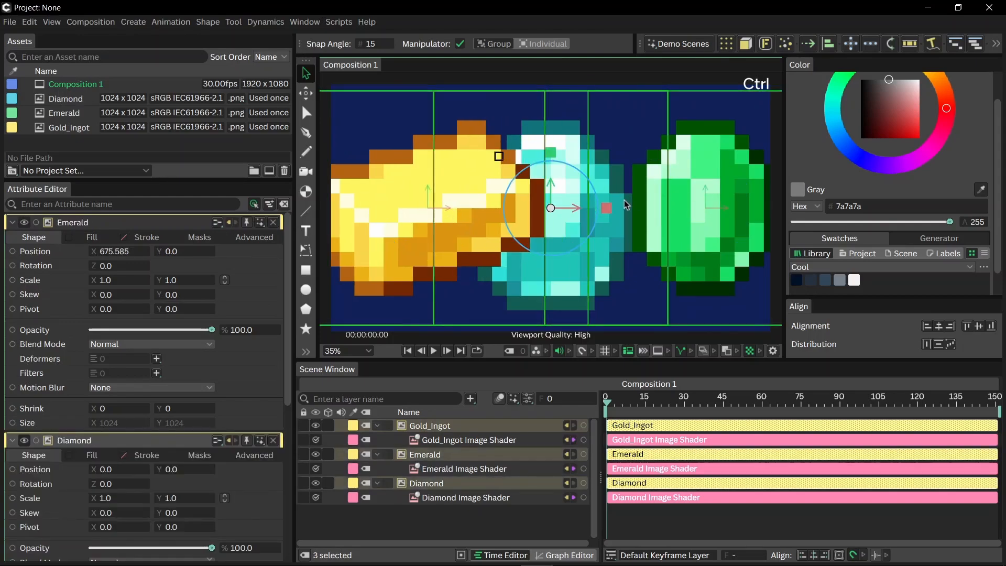
pyautogui.moveTo(553, 156); pyautogui.dragTo(593, 317)
pyautogui.click(623, 266)
pyautogui.moveTo(562, 212); pyautogui.dragTo(570, 271)
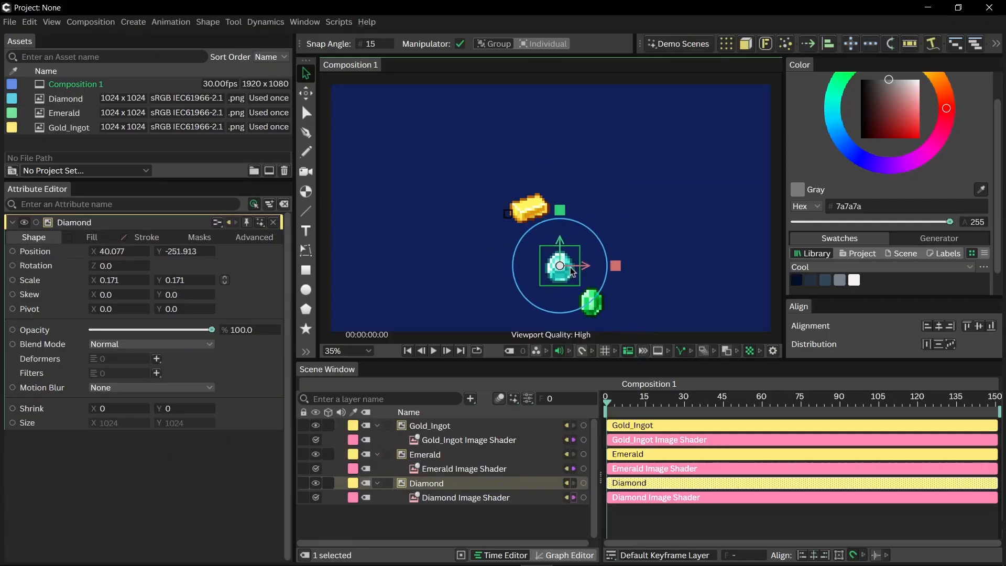
pyautogui.moveTo(530, 208); pyautogui.dragTo(526, 216)
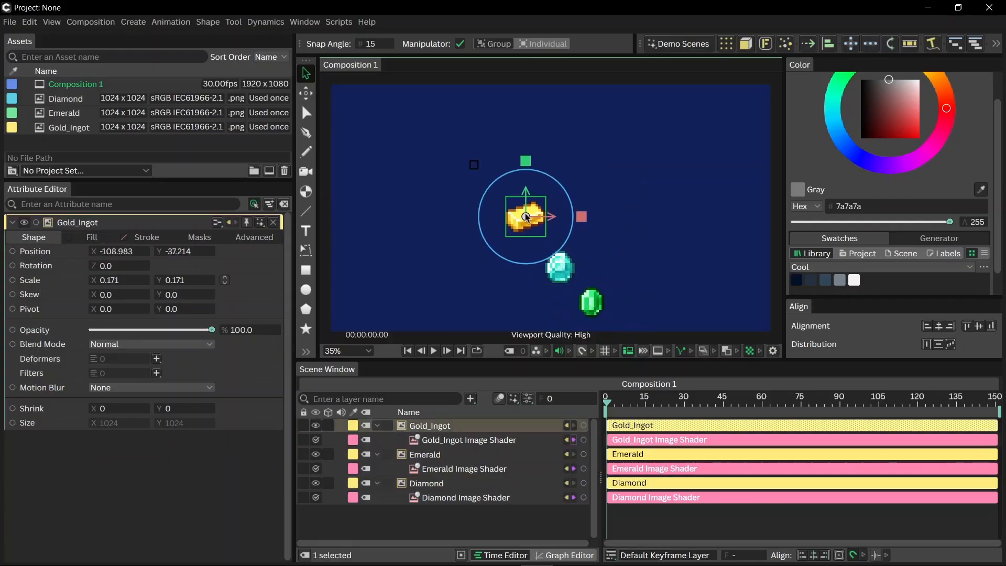
pyautogui.click(619, 259)
# - Collapse the Gold_Ingot, Emerald and Diamond layers so their image shaders are hidden in the layer list
pyautogui.click(375, 425)
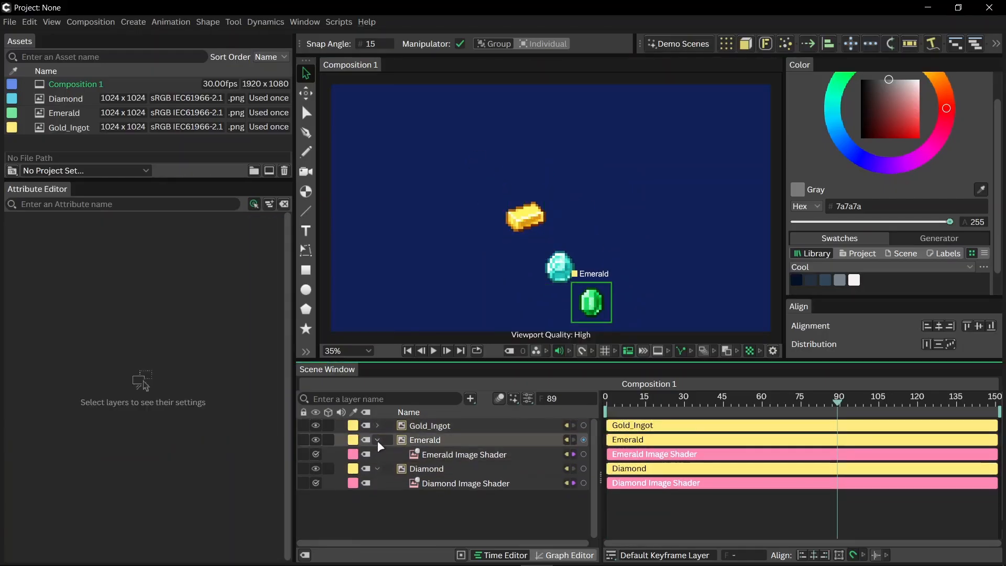
pyautogui.click(377, 440)
pyautogui.click(379, 453)
# - Apply Forge Dynamics to the three image layers and preview how they fall and collide
pyautogui.moveTo(445, 465); pyautogui.dragTo(427, 420)
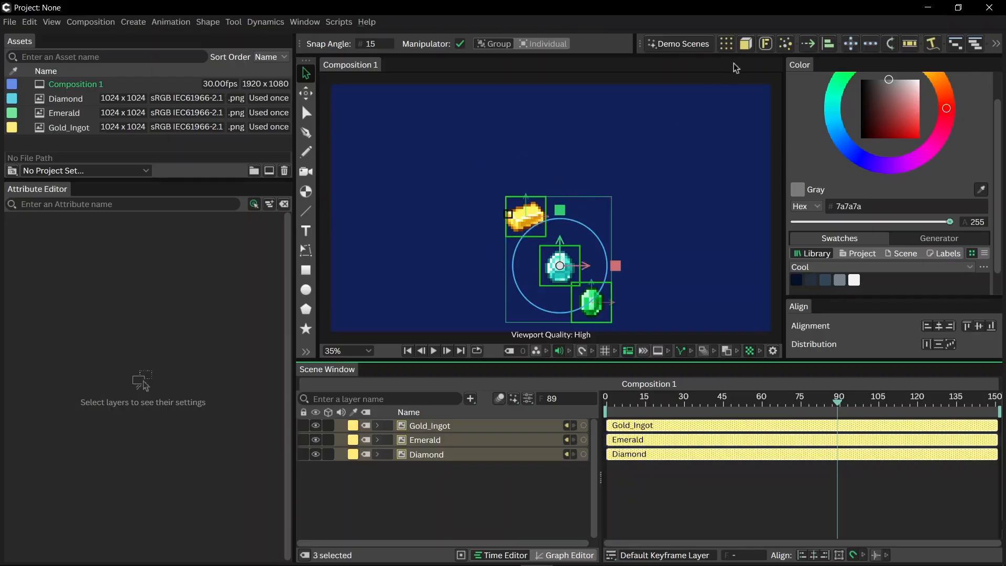
pyautogui.click(766, 44)
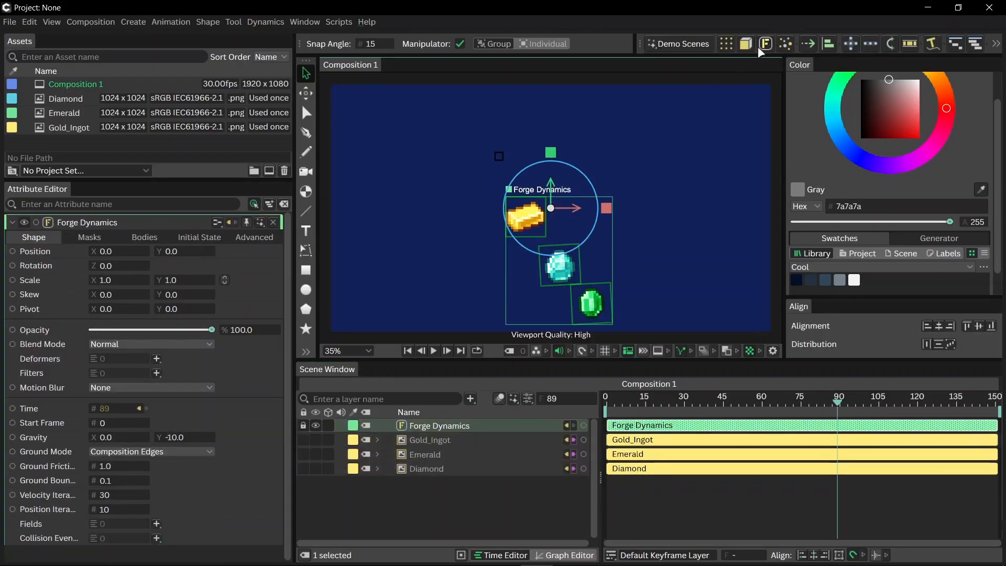
pyautogui.click(485, 260)
pyautogui.press('space')
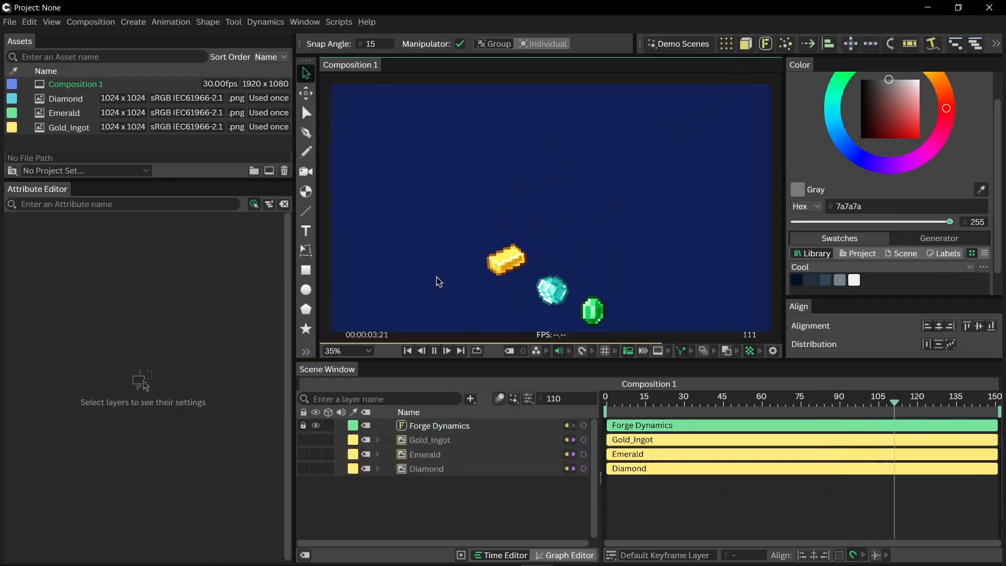
pyautogui.click(434, 350)
pyautogui.moveTo(675, 413); pyautogui.dragTo(663, 407)
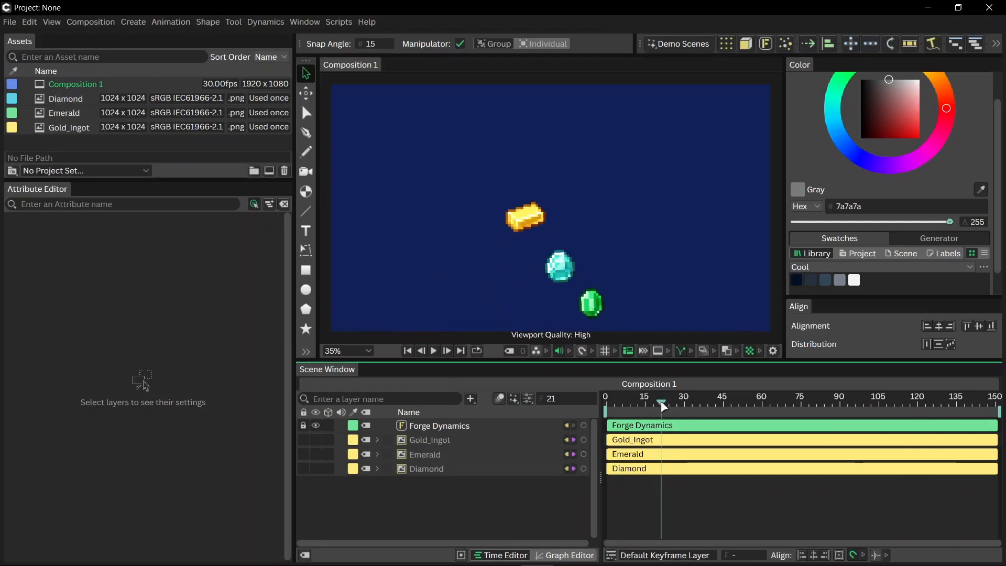
# - Undo the Forge Dynamics simulation on the three image layers and clear the selection
pyautogui.hotkey('ctrl', 'z')
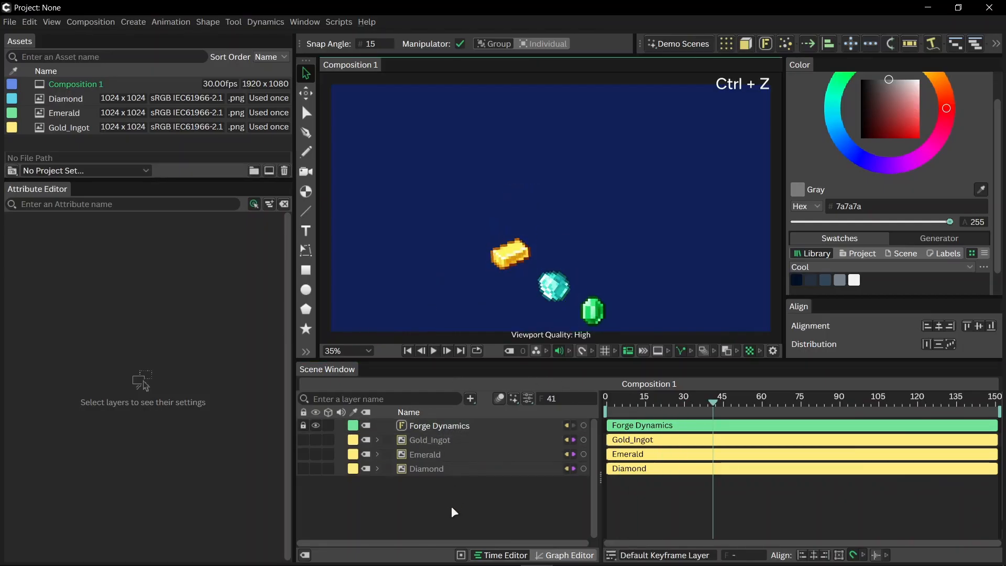
pyautogui.hotkey('ctrl', 'z')
pyautogui.hotkey('ctrl', 'z')
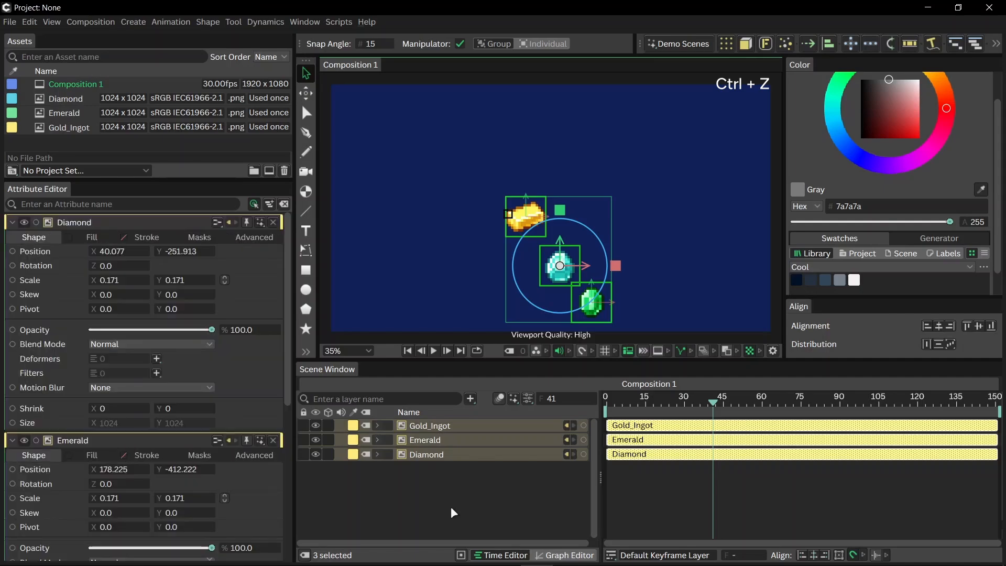
pyautogui.click(401, 493)
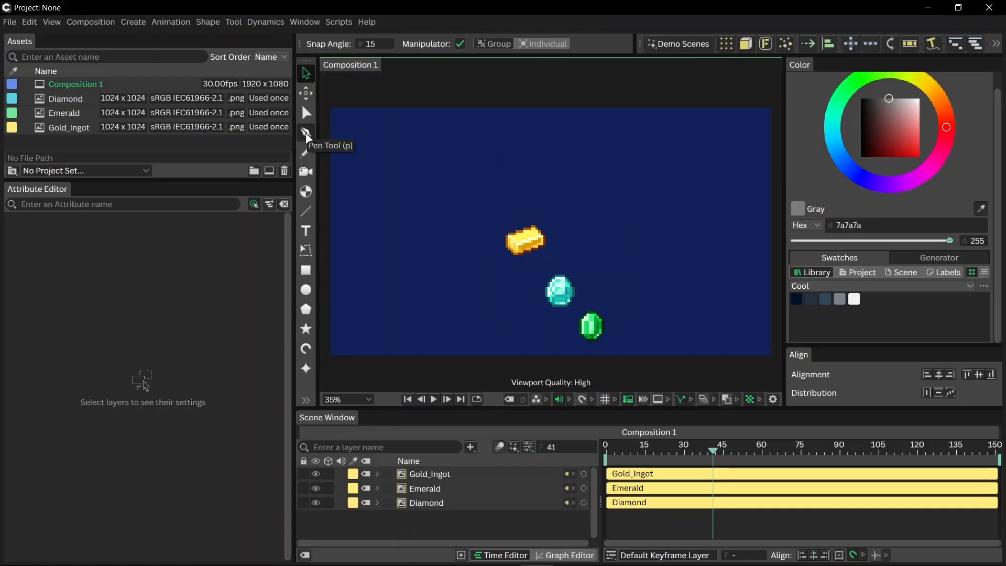
# - Start a Pen tool path at the upper-left corner of the gold ingot's topmost pixel block
pyautogui.click(306, 133)
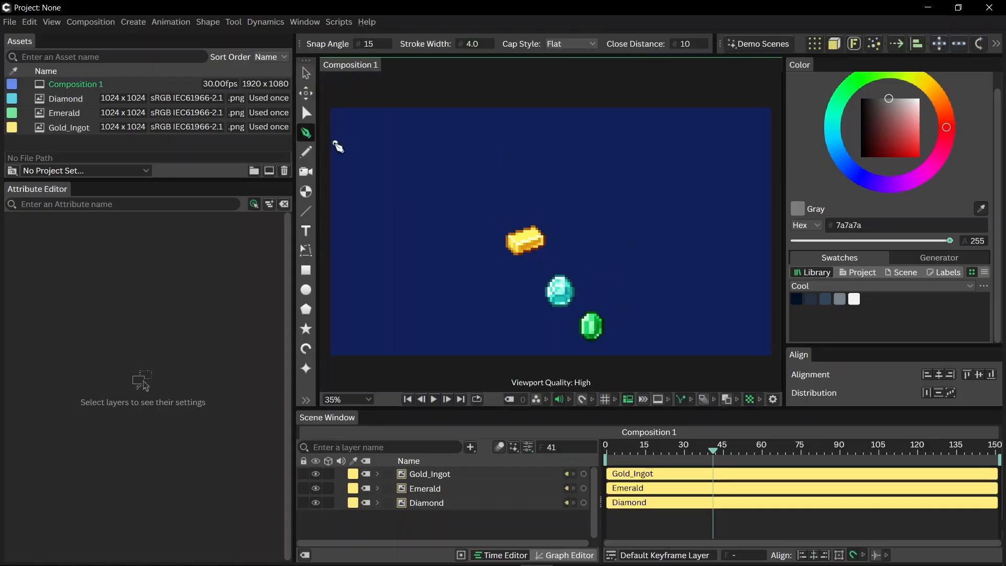
pyautogui.scroll(2, 531, 231)
pyautogui.scroll(15, 535, 234)
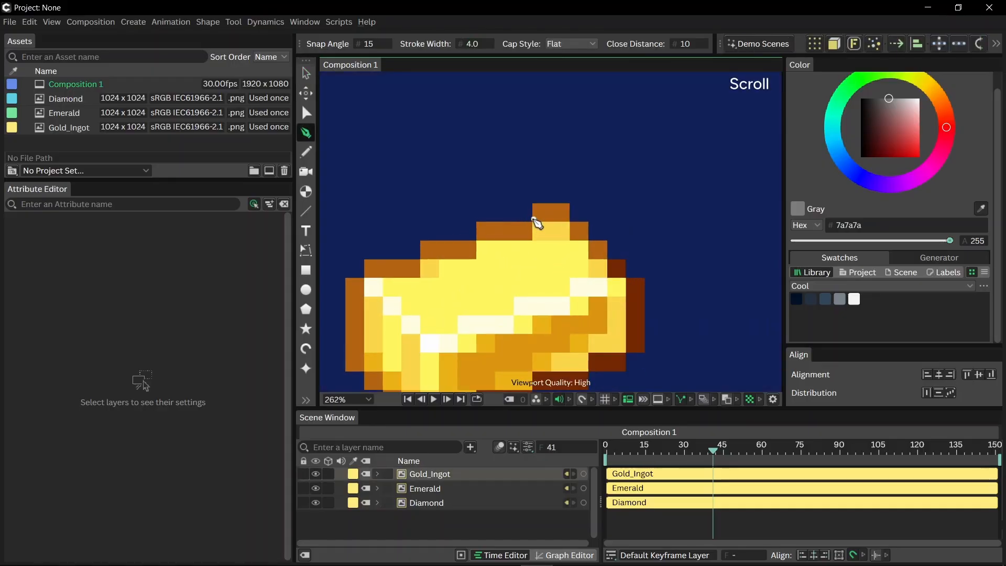
pyautogui.click(520, 161)
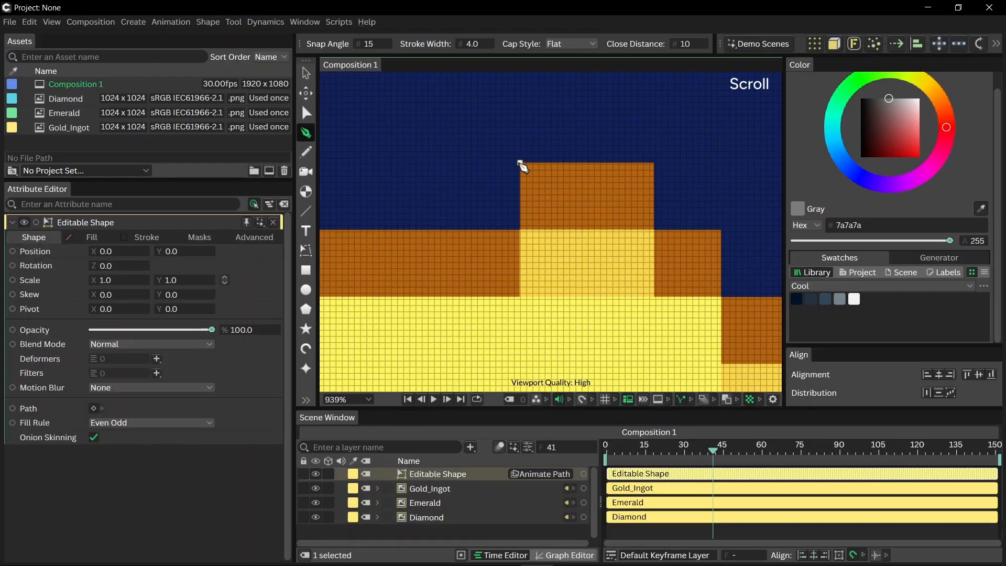
# - Give the new path a white (ffffff) stroke with width 1 and alpha of about 41%
pyautogui.click(121, 237)
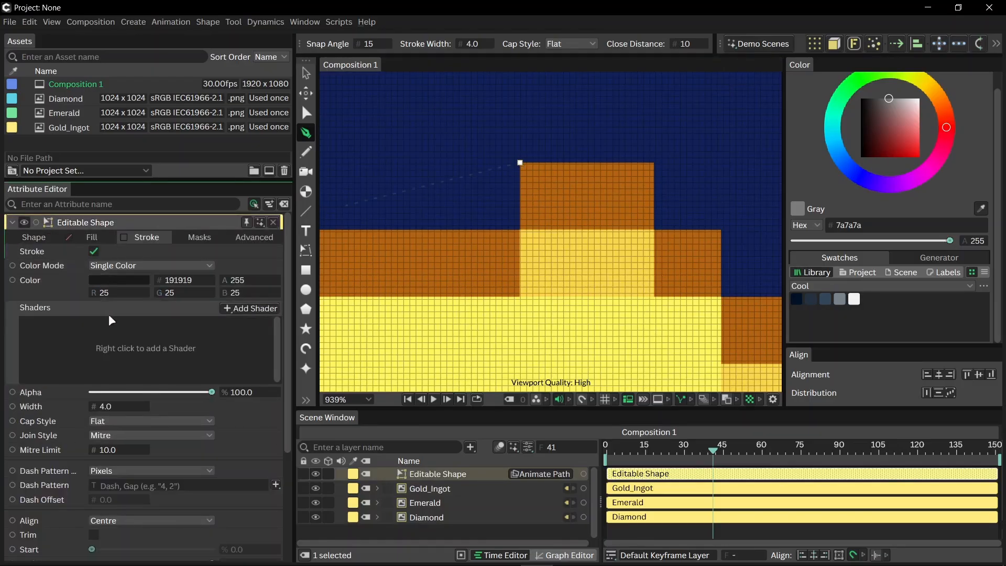
pyautogui.click(109, 278)
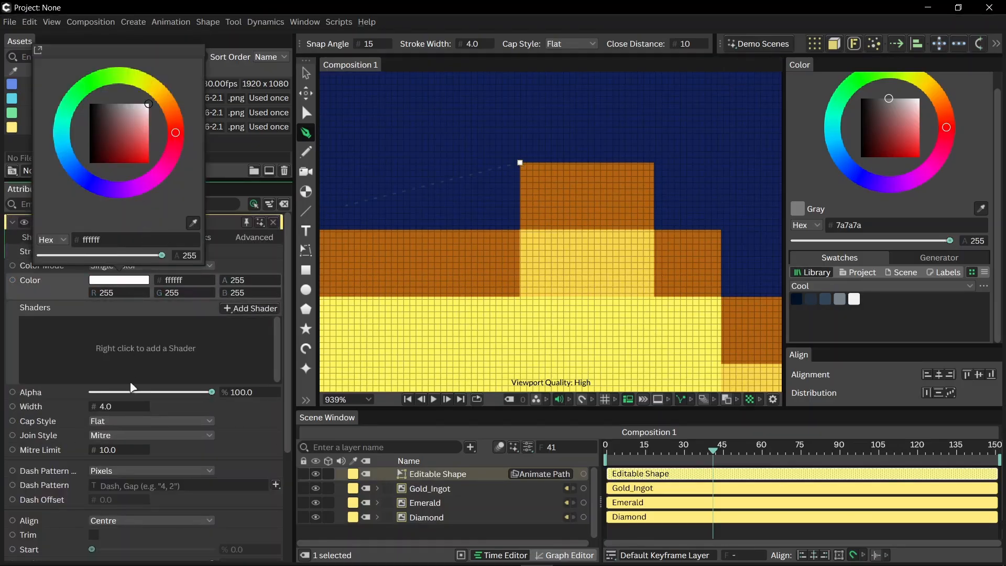
pyautogui.click(113, 406)
pyautogui.press('Return')
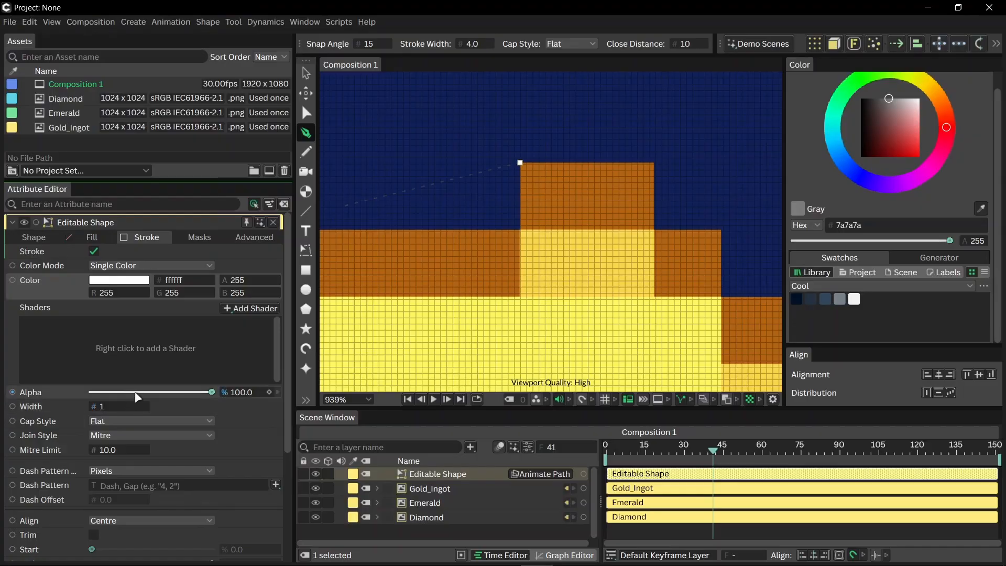
pyautogui.click(141, 392)
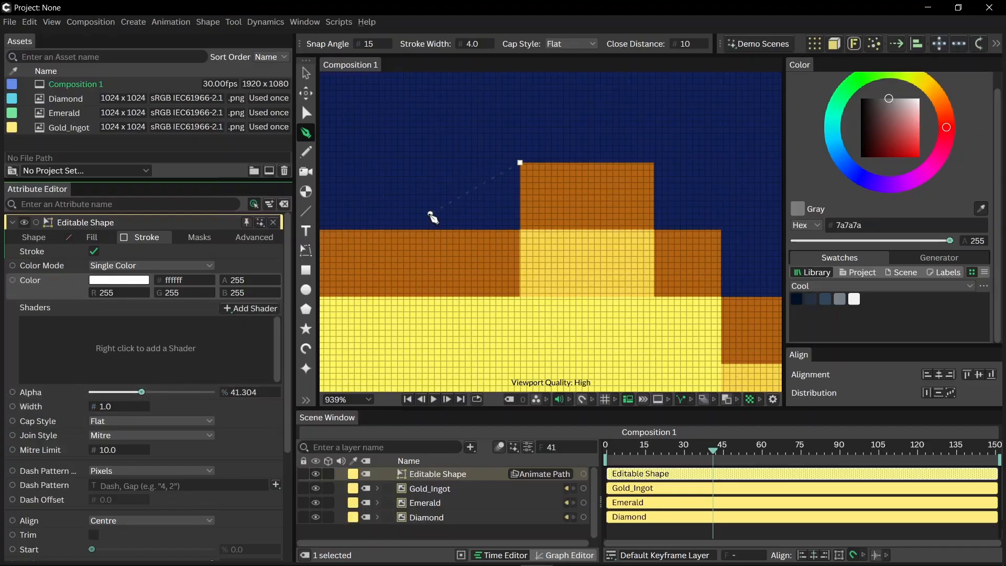
# - Trace the path from the ingot's top block along the outer pixel corners of its upper-left edge
pyautogui.scroll(-5, 426, 214)
pyautogui.moveTo(419, 218); pyautogui.dragTo(629, 201)
pyautogui.scroll(4, 626, 201)
pyautogui.scroll(5, 454, 225)
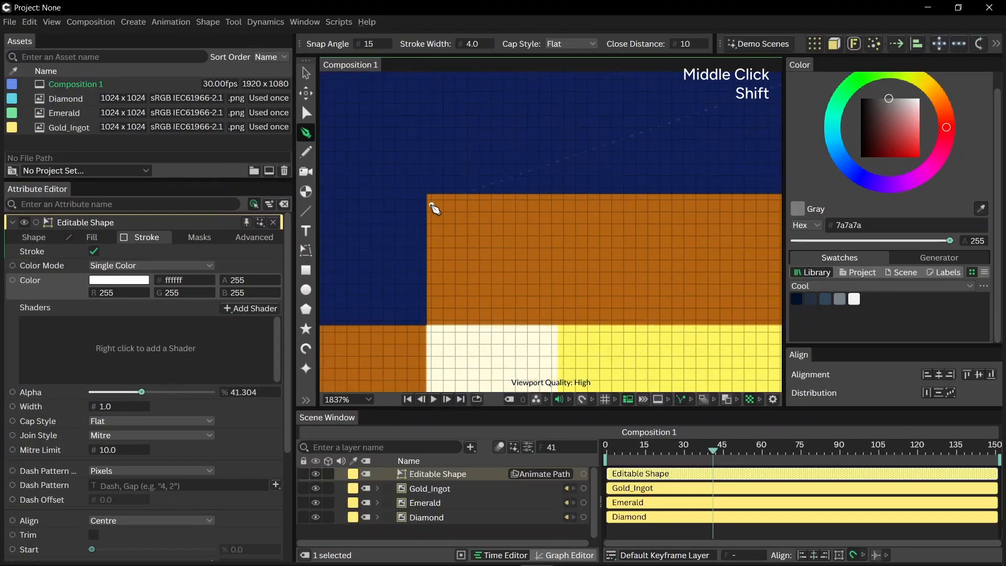
pyautogui.click(430, 193)
pyautogui.moveTo(418, 236); pyautogui.dragTo(600, 140)
pyautogui.click(480, 230)
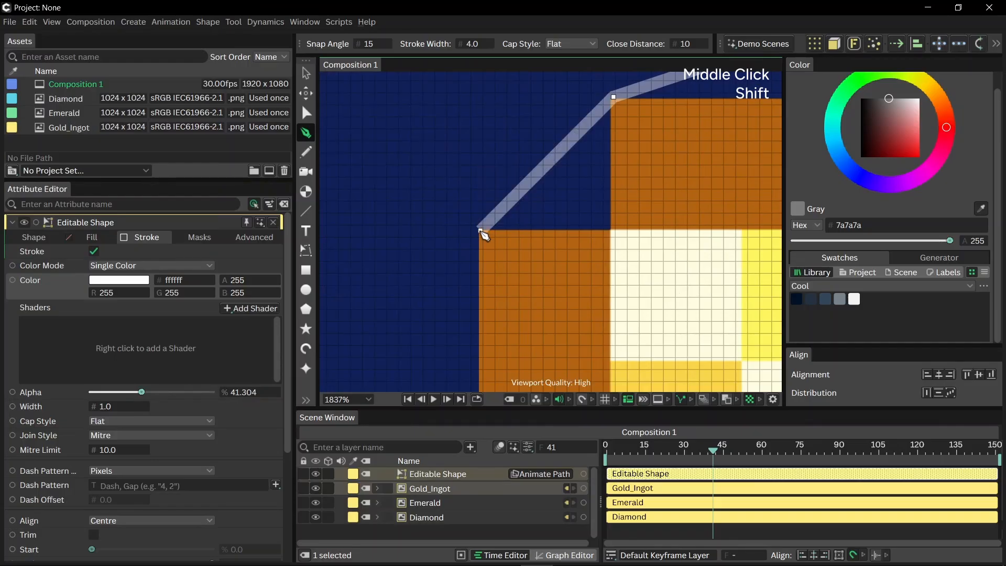
# - Continue the outline down the ingot's left side and along its bottom edge, following the outer pixel corners
pyautogui.scroll(-4, 481, 262)
pyautogui.moveTo(506, 283)
pyautogui.mouseDown()
pyautogui.moveTo(507, 259)
pyautogui.moveTo(493, 285)
pyautogui.mouseUp()
pyautogui.moveTo(489, 246); pyautogui.dragTo(547, 362)
pyautogui.click(599, 294)
pyautogui.moveTo(599, 294); pyautogui.dragTo(622, 312)
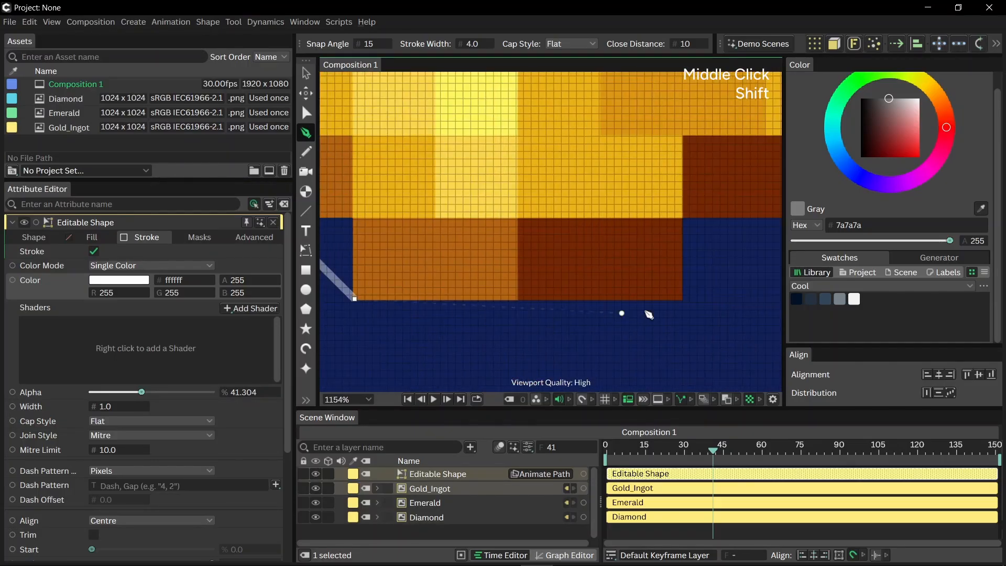
pyautogui.click(680, 298)
# - Trace the ingot's right side back up to its topmost block and close the path at the starting point
pyautogui.moveTo(689, 243); pyautogui.dragTo(541, 278)
pyautogui.click(542, 278)
pyautogui.scroll(3, 591, 303)
pyautogui.scroll(3, 572, 269)
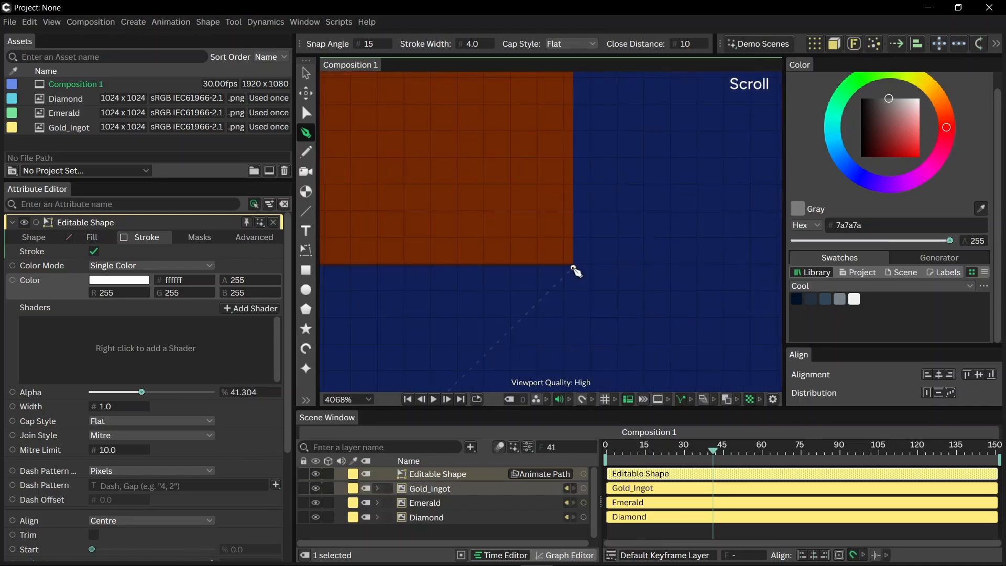
pyautogui.scroll(-3, 572, 247)
pyautogui.scroll(4, 614, 255)
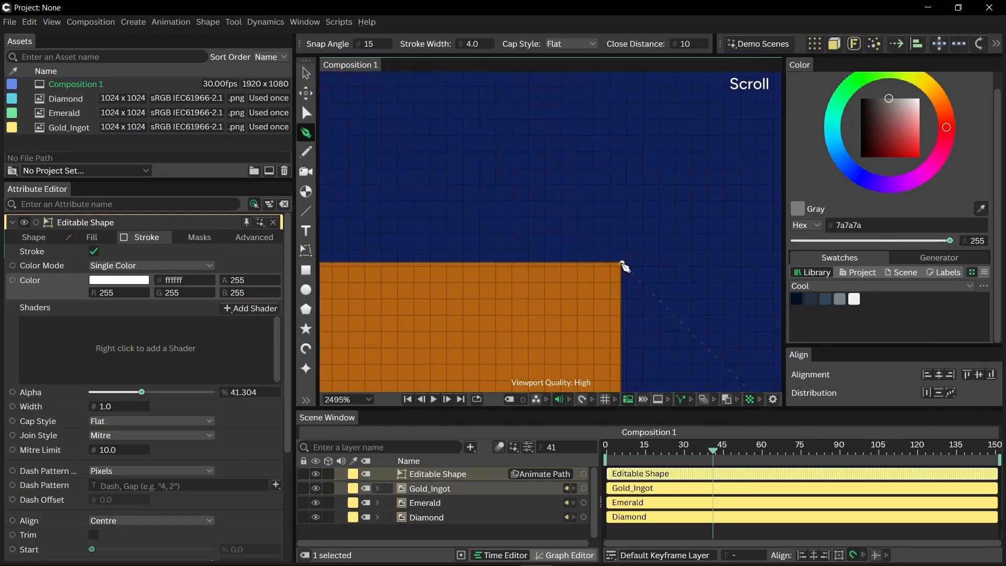
pyautogui.click(622, 263)
pyautogui.scroll(-4, 622, 263)
pyautogui.scroll(4, 516, 262)
pyautogui.click(483, 254)
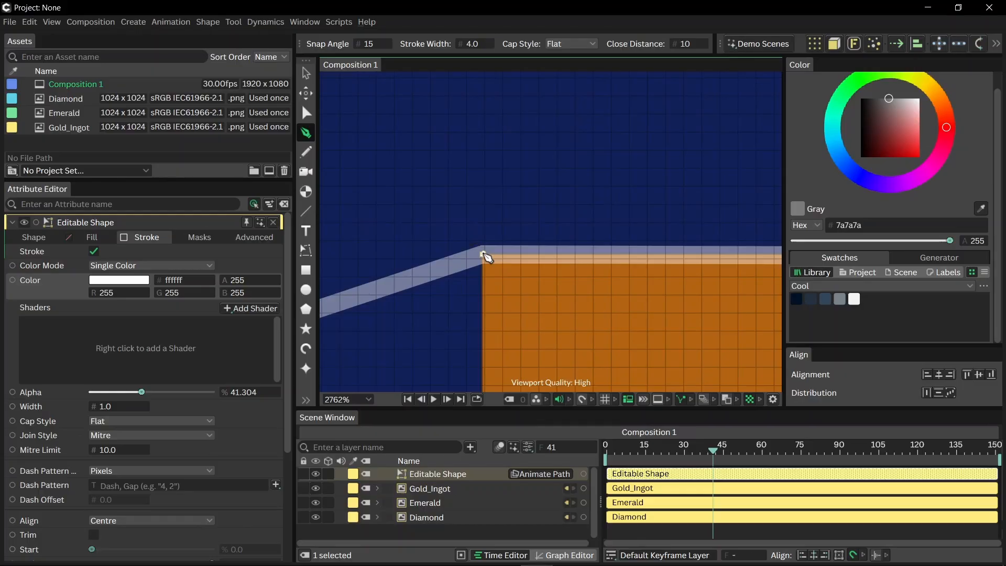
# - Rename the traced outline layer "gold mask" and expand the Gold_Ingot layer to reach its image shader
pyautogui.press('v')
pyautogui.scroll(-12, 484, 218)
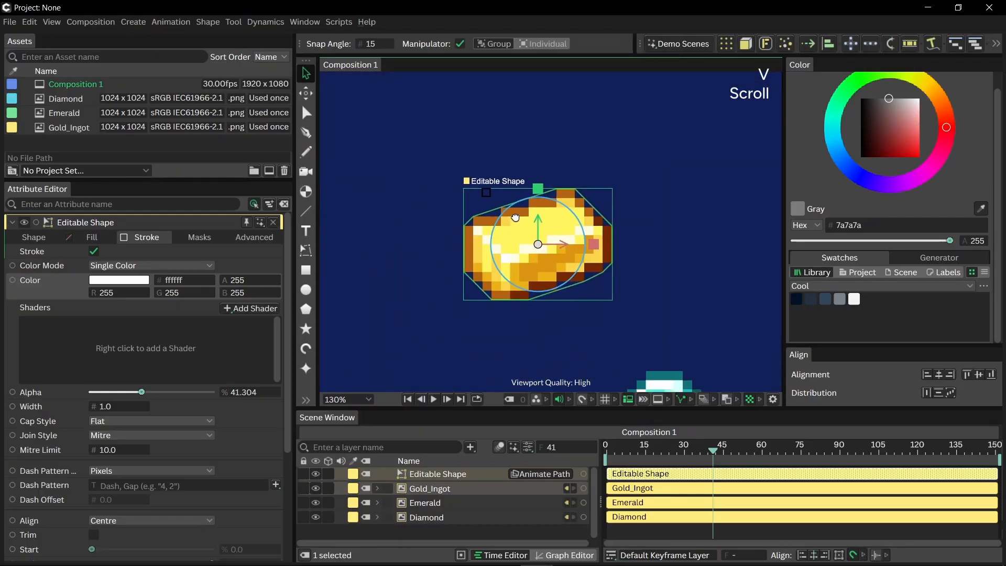
pyautogui.moveTo(515, 217); pyautogui.dragTo(528, 208)
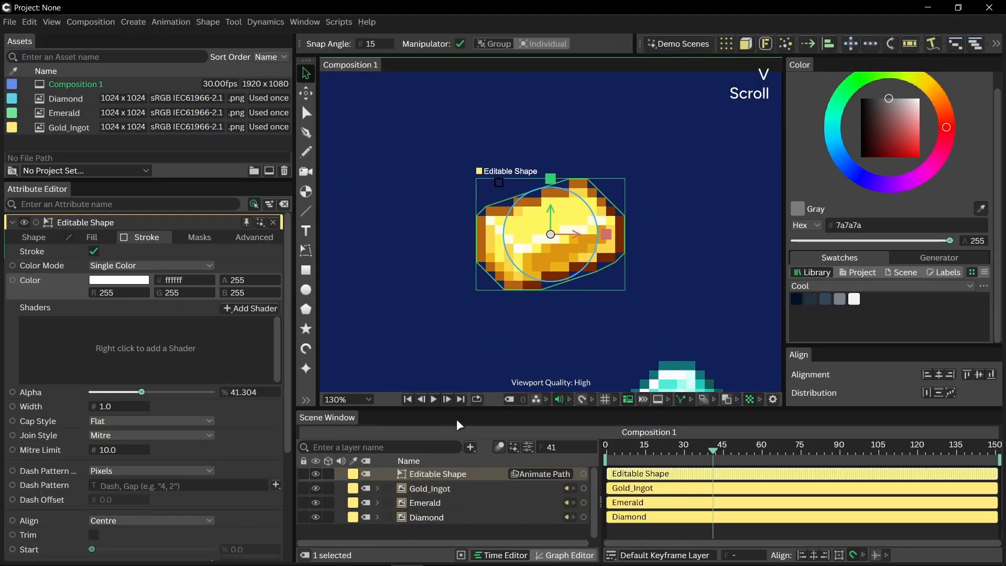
pyautogui.moveTo(457, 409); pyautogui.dragTo(452, 384)
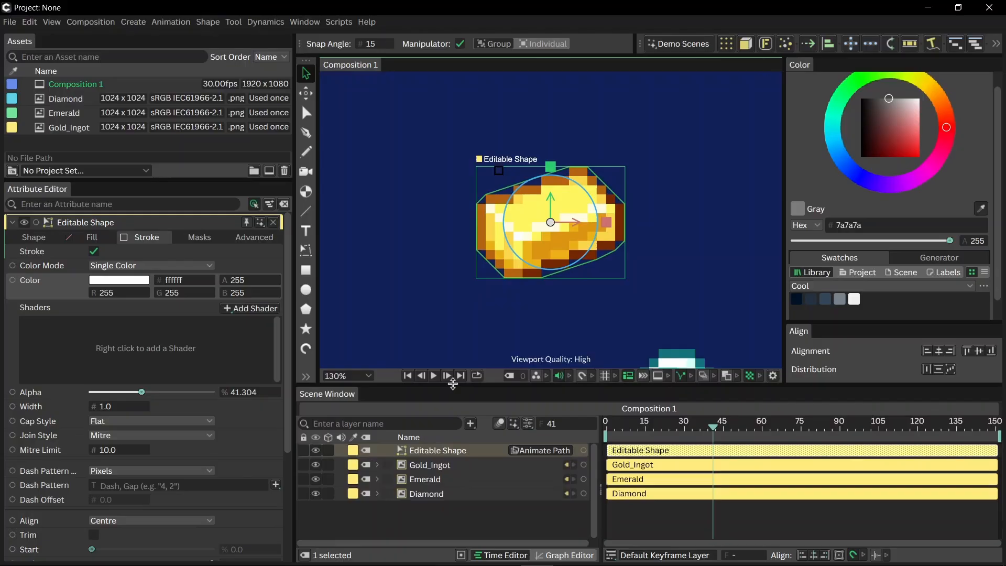
pyautogui.click(376, 464)
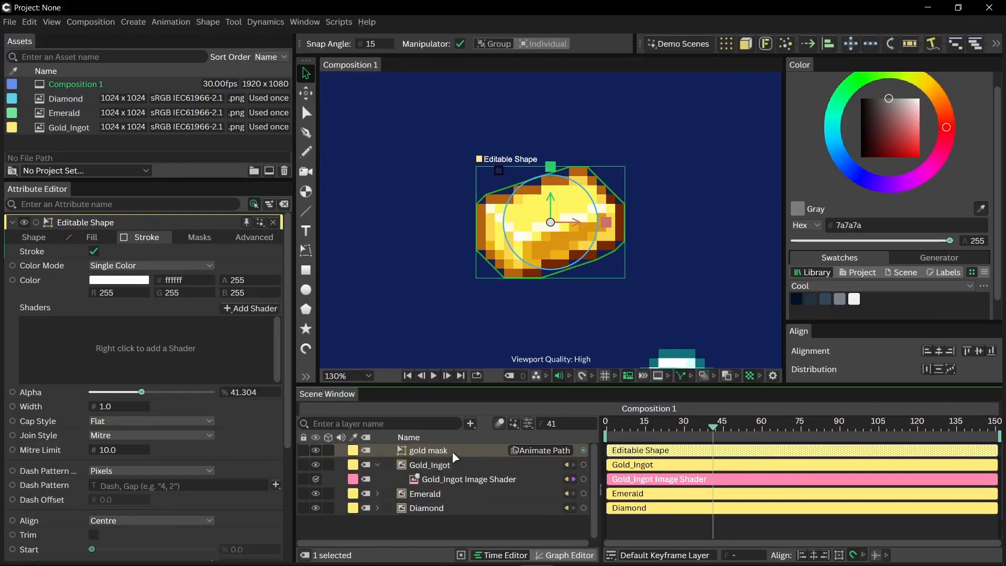
pyautogui.click(436, 480)
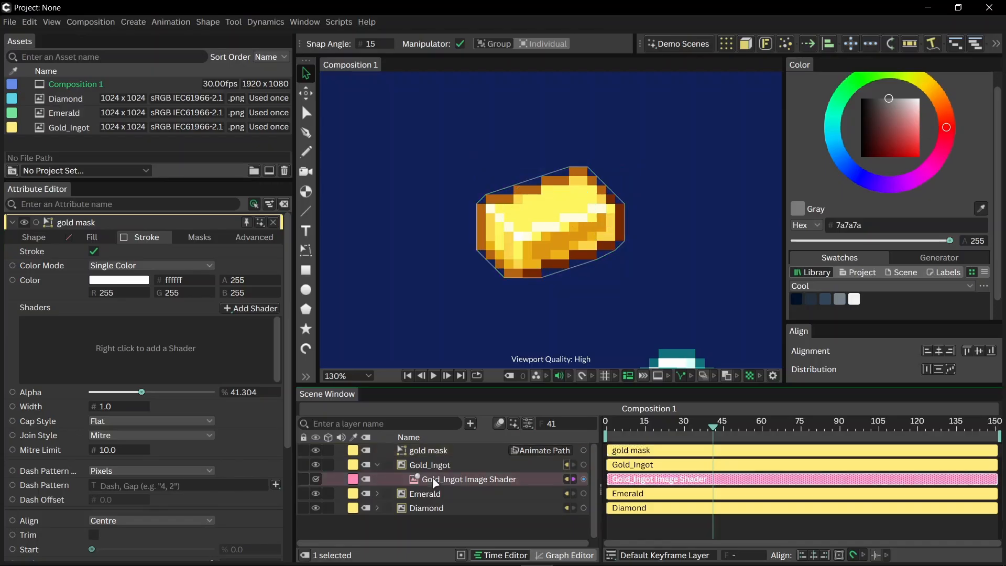
# - Reparent the Gold_Ingot Image Shader under the gold mask layer and delete the original Gold_Ingot layer
pyautogui.moveTo(436, 481); pyautogui.dragTo(443, 449)
pyautogui.click(428, 479)
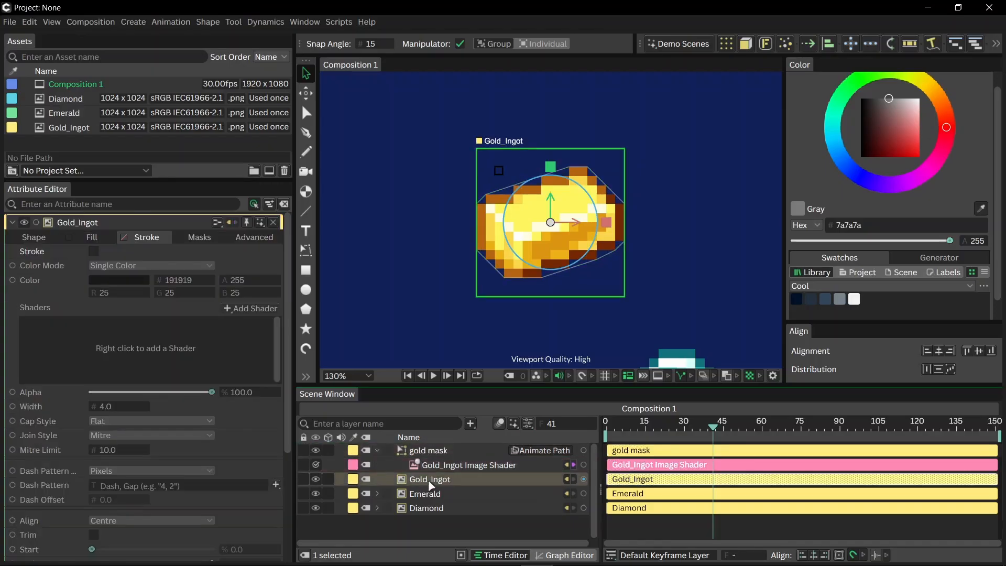
pyautogui.press('Delete')
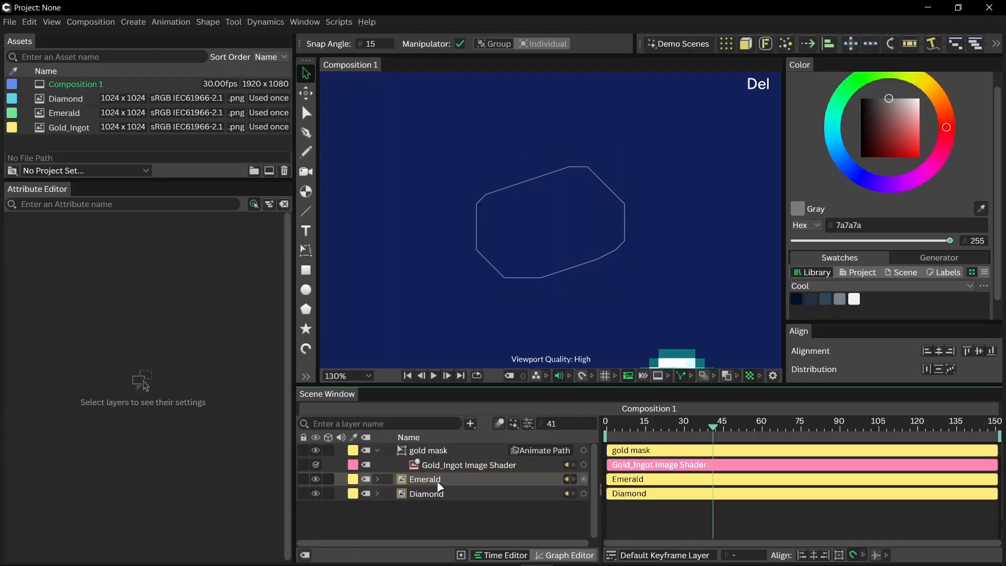
# - Enable the fill on the gold mask layer and set its fill color's alpha to 0
pyautogui.click(423, 449)
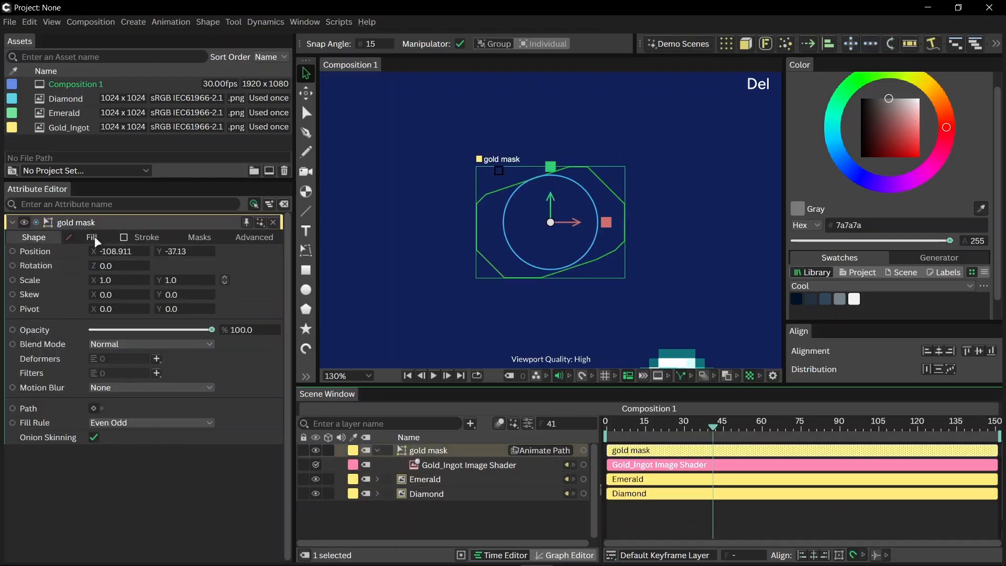
pyautogui.click(91, 237)
pyautogui.click(94, 251)
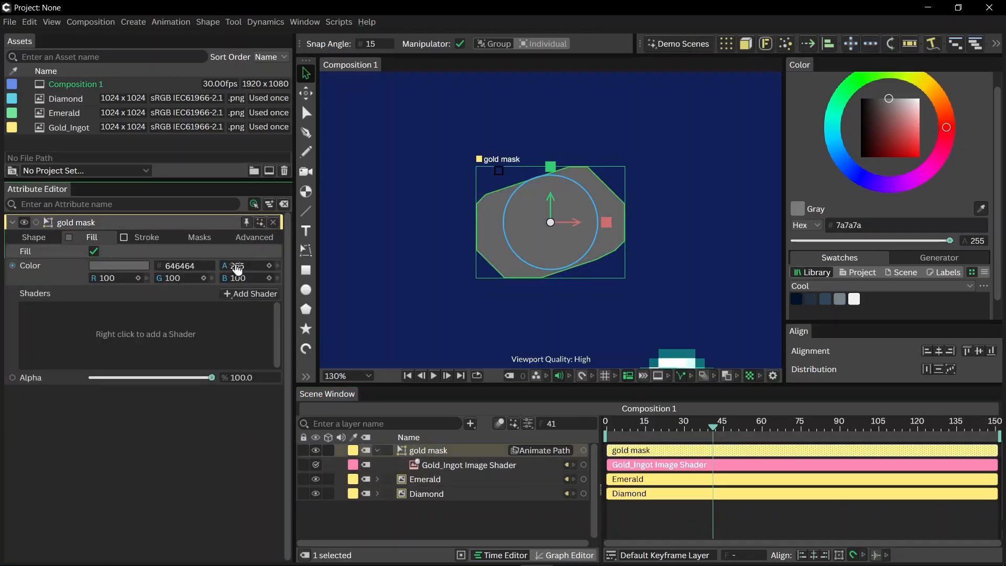
pyautogui.moveTo(237, 267); pyautogui.dragTo(79, 268)
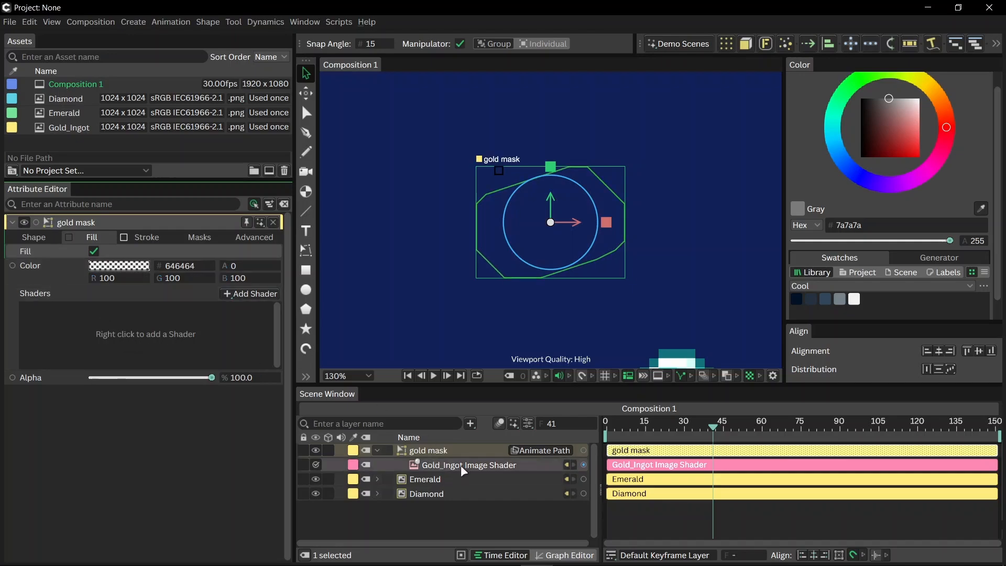
# - Connect the Gold_Ingot Image Shader to the gold mask's fill and set its scale to 1.34 so the ingot fills the outline
pyautogui.moveTo(463, 464); pyautogui.dragTo(161, 329)
pyautogui.scroll(3, 551, 190)
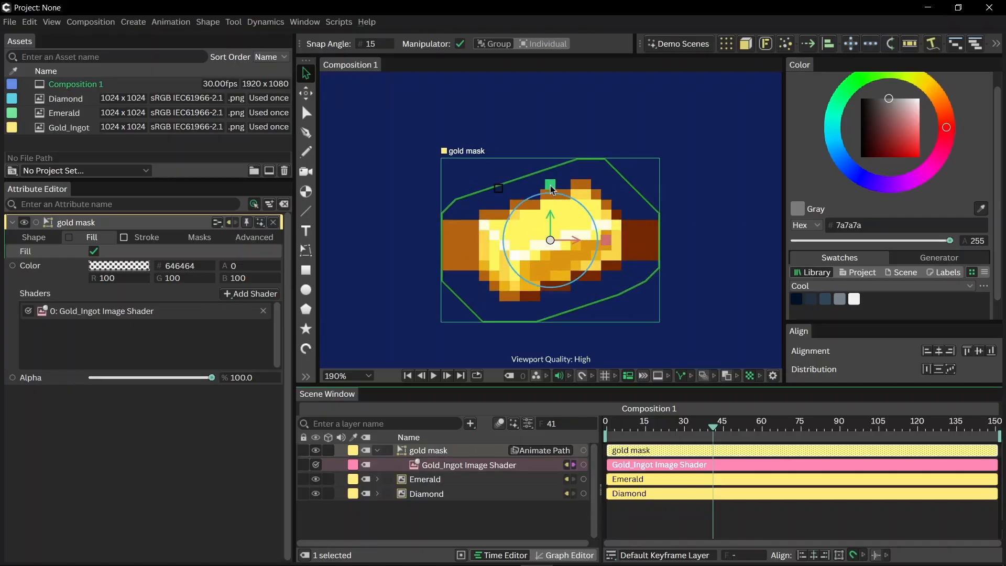
pyautogui.scroll(4, 551, 190)
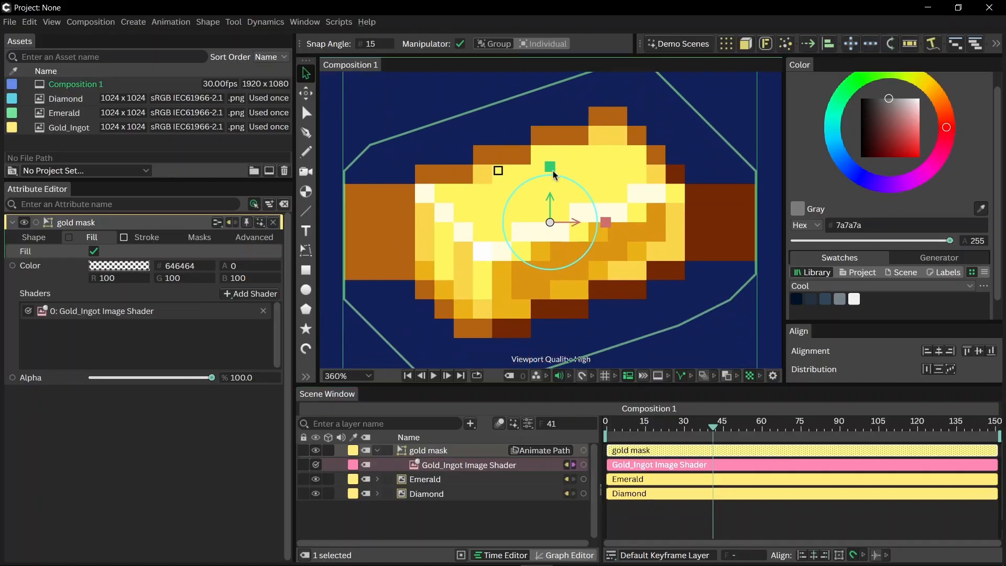
pyautogui.scroll(-1, 553, 174)
pyautogui.click(450, 468)
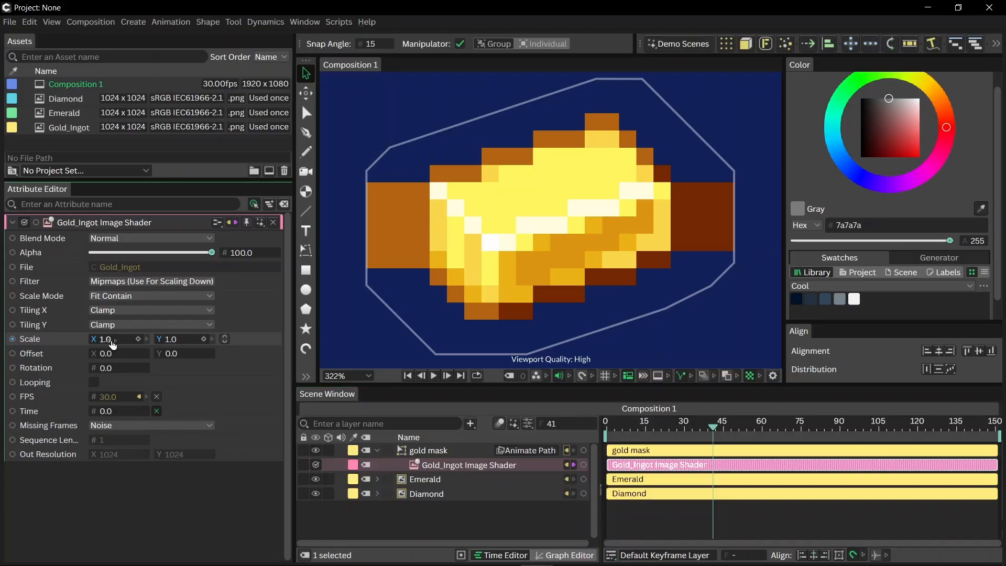
pyautogui.moveTo(112, 344); pyautogui.dragTo(140, 344)
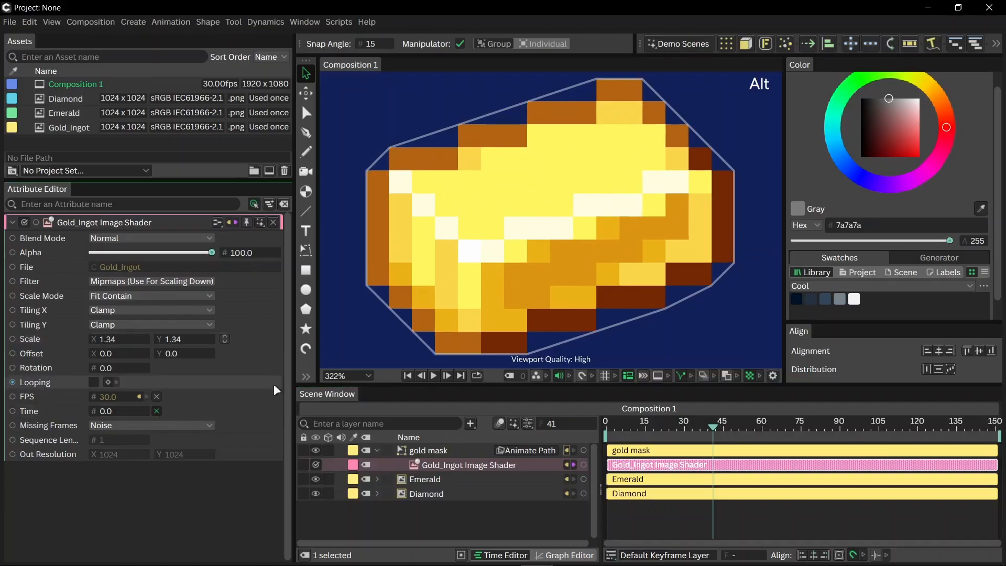
# - Turn off the stroke of the gold mask and collapse its layer
pyautogui.click(428, 451)
pyautogui.click(143, 235)
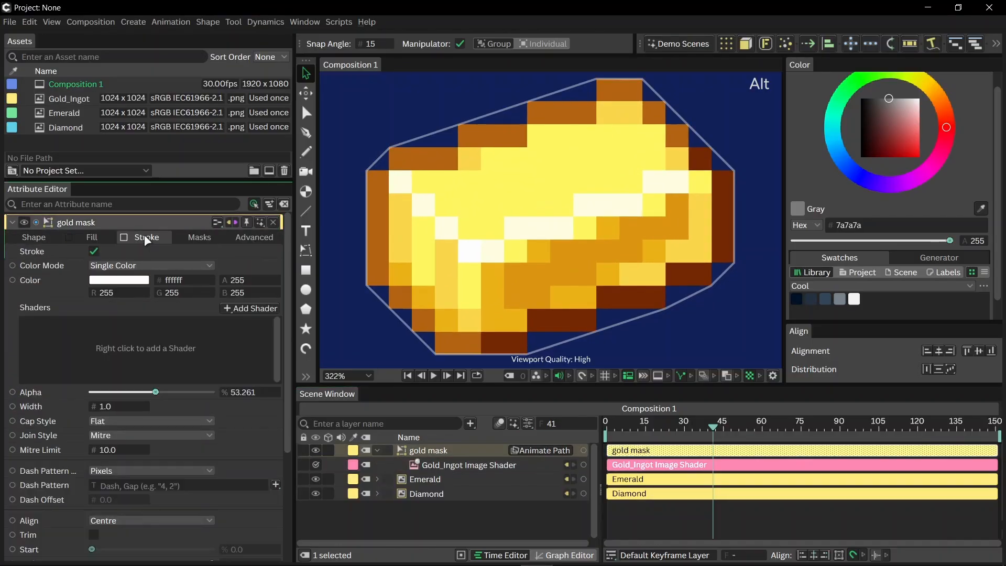
pyautogui.click(94, 251)
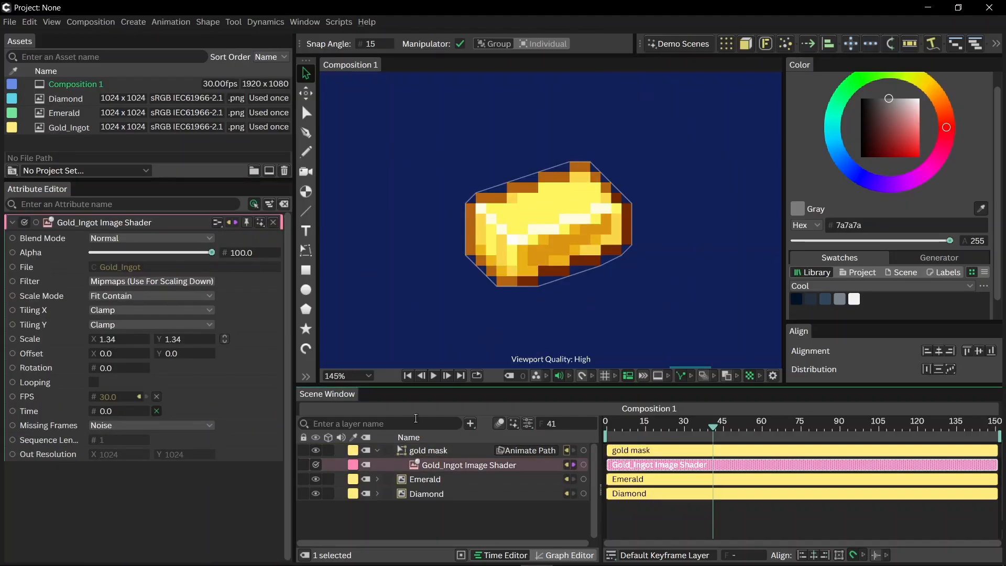
pyautogui.click(377, 450)
# - Trace the diamond with the Pen tool along its outer pixel corners and close the path
pyautogui.scroll(-6, 611, 300)
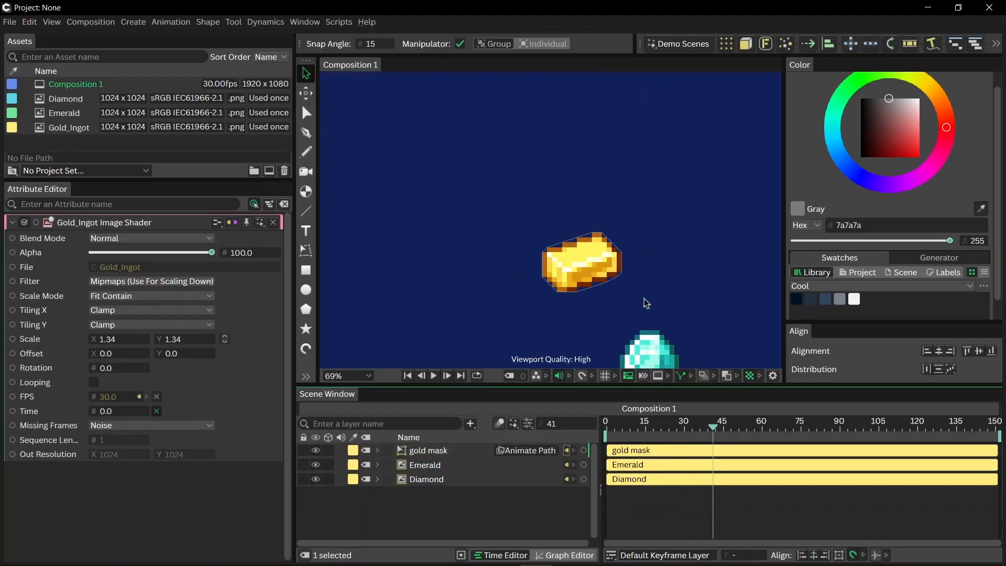
pyautogui.moveTo(643, 300); pyautogui.dragTo(542, 164)
pyautogui.scroll(10, 561, 229)
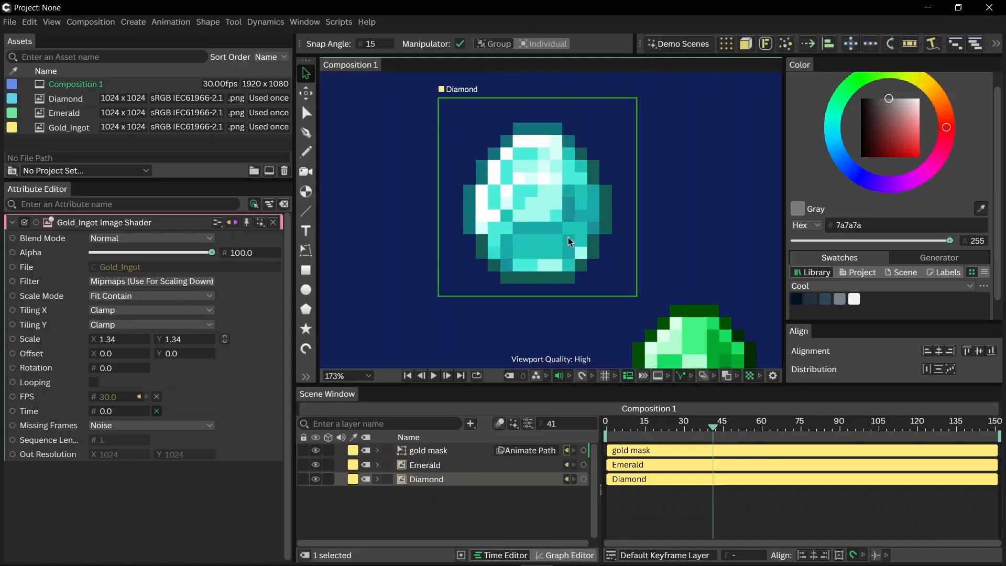
pyautogui.moveTo(530, 199); pyautogui.dragTo(547, 220)
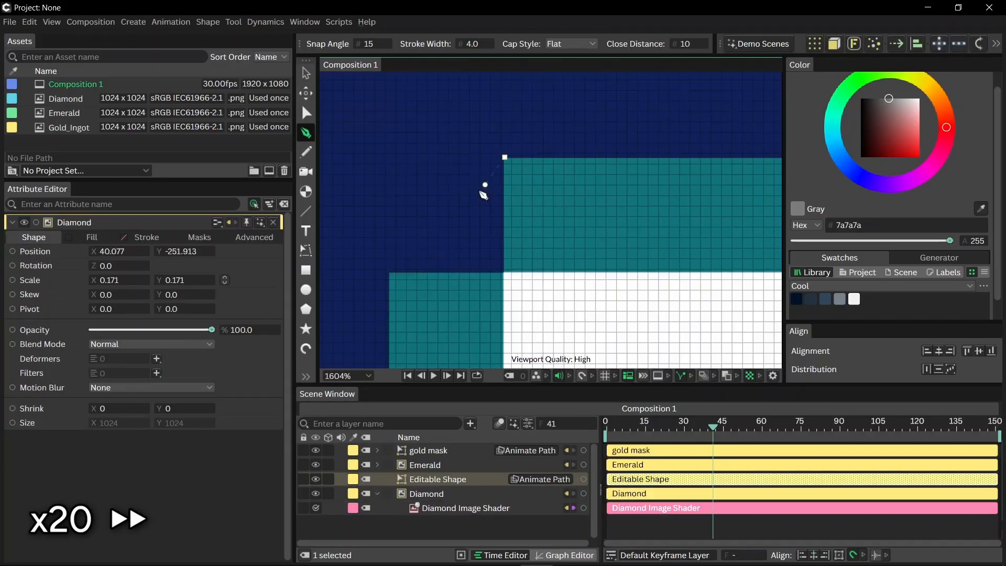
pyautogui.scroll(-2, 483, 195)
pyautogui.click(427, 223)
pyautogui.scroll(3, 585, 223)
pyautogui.click(585, 223)
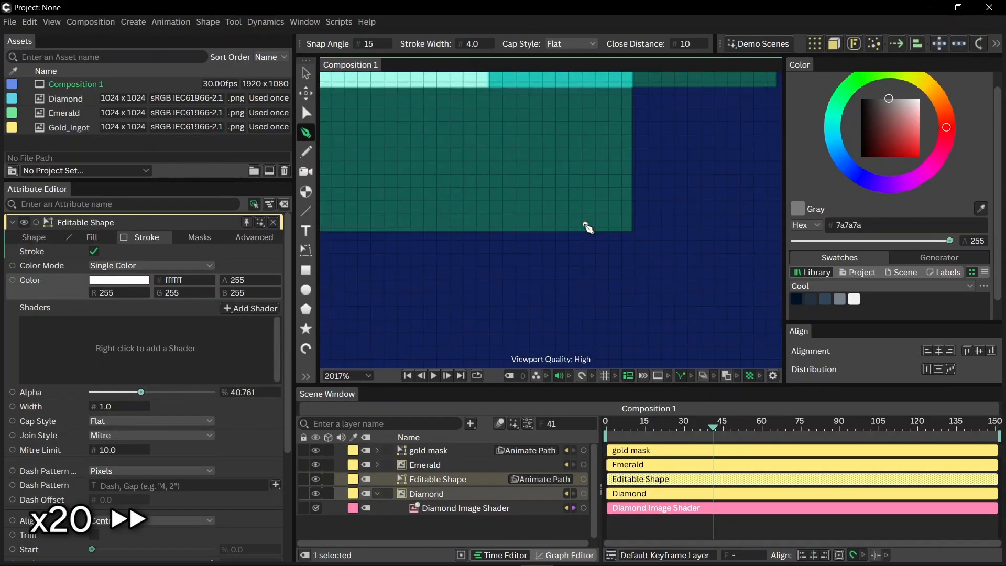
pyautogui.click(594, 249)
pyautogui.scroll(2, 490, 174)
pyautogui.click(491, 174)
pyautogui.click(307, 74)
# - Move the Diamond Image Shader onto the traced diamond outline's transparent fill and delete the original Diamond layer
pyautogui.scroll(-10, 545, 220)
pyautogui.moveTo(465, 508); pyautogui.dragTo(437, 480)
pyautogui.click(426, 509)
pyautogui.press('Delete')
pyautogui.click(438, 479)
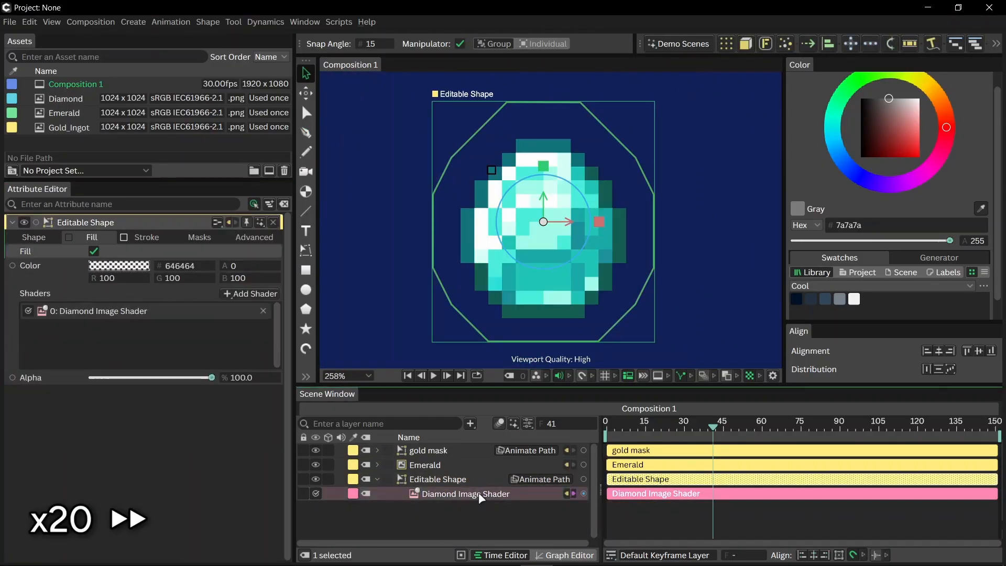
# - Set the Diamond Image Shader's scale to 1.31 so the diamond fills its traced outline
pyautogui.click(476, 494)
pyautogui.write('1.31')
pyautogui.click(437, 479)
pyautogui.scroll(-8, 545, 225)
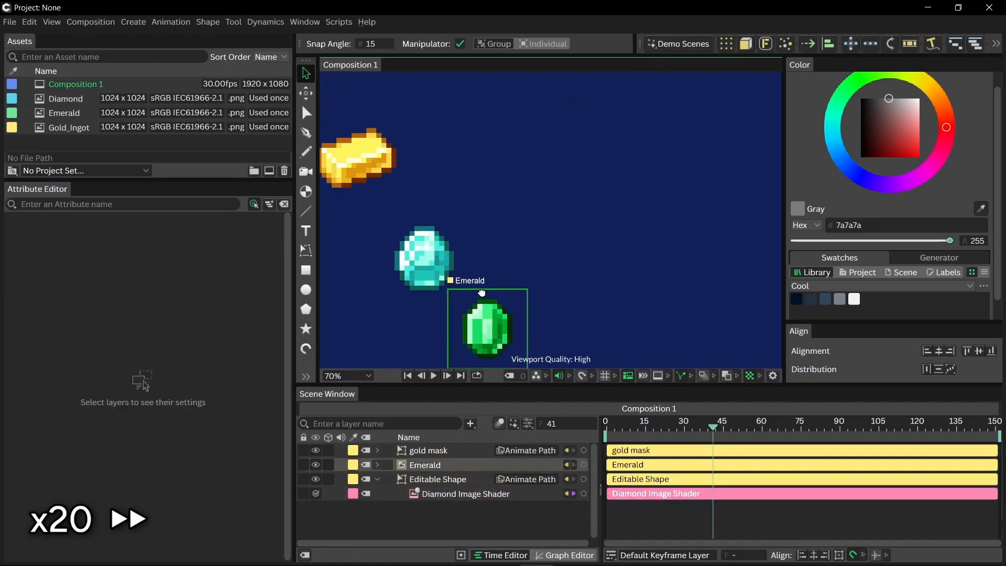
# - Rename the traced diamond layer "diamond mask" and collapse it
pyautogui.doubleClick(447, 479)
pyautogui.write('diamond mask')
pyautogui.press('Return')
pyautogui.click(377, 480)
# - Trace the emerald with the Pen tool along its outer pixel corners, lowering the stroke alpha to about 46%, and close the path
pyautogui.click(425, 465)
pyautogui.click(377, 464)
pyautogui.click(307, 132)
pyautogui.scroll(10, 518, 119)
pyautogui.click(525, 134)
pyautogui.moveTo(212, 392); pyautogui.dragTo(148, 392)
pyautogui.click(587, 293)
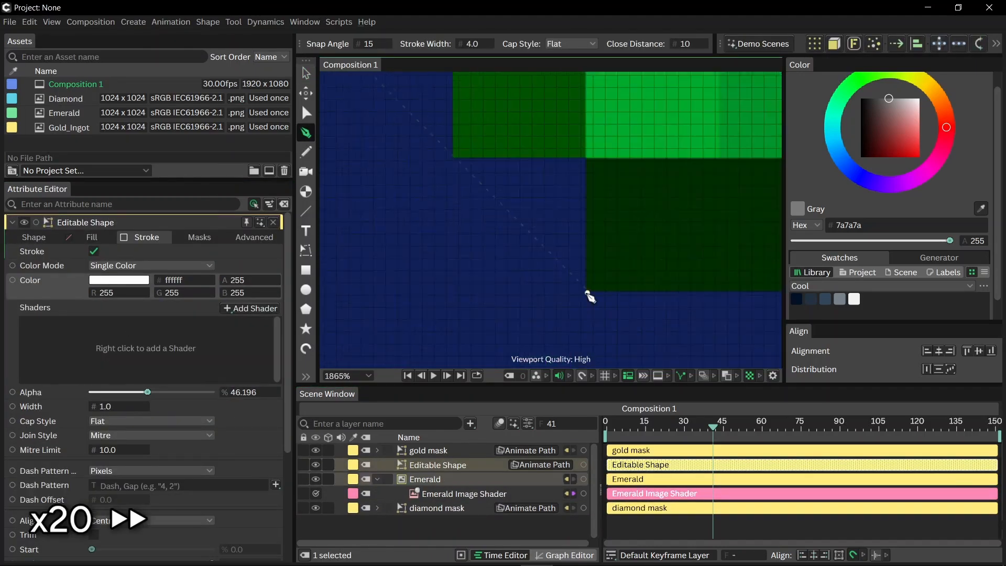
pyautogui.click(576, 233)
pyautogui.click(307, 74)
pyautogui.press('f')
# - Enable a fill with alpha 0 on the traced emerald outline and rename its layer "emerald mask"
pyautogui.click(92, 237)
pyautogui.click(94, 252)
pyautogui.doubleClick(438, 464)
pyautogui.write('emerald mask')
pyautogui.press('Return')
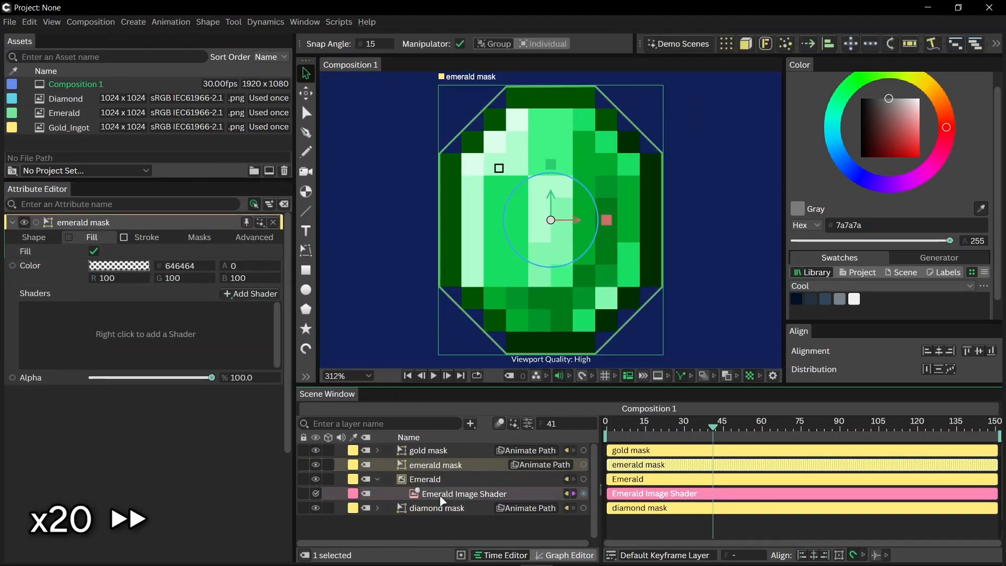
# - Move the Emerald Image Shader onto the emerald mask and delete the original Emerald layer
pyautogui.moveTo(442, 494); pyautogui.dragTo(436, 465)
pyautogui.press('Delete')
# - Scale up the Emerald Image Shader until the emerald fills its outline, and collapse the emerald mask layer
pyautogui.click(449, 479)
pyautogui.moveTo(133, 342); pyautogui.dragTo(155, 343)
pyautogui.click(436, 465)
pyautogui.click(378, 464)
pyautogui.click(580, 298)
pyautogui.press('f')
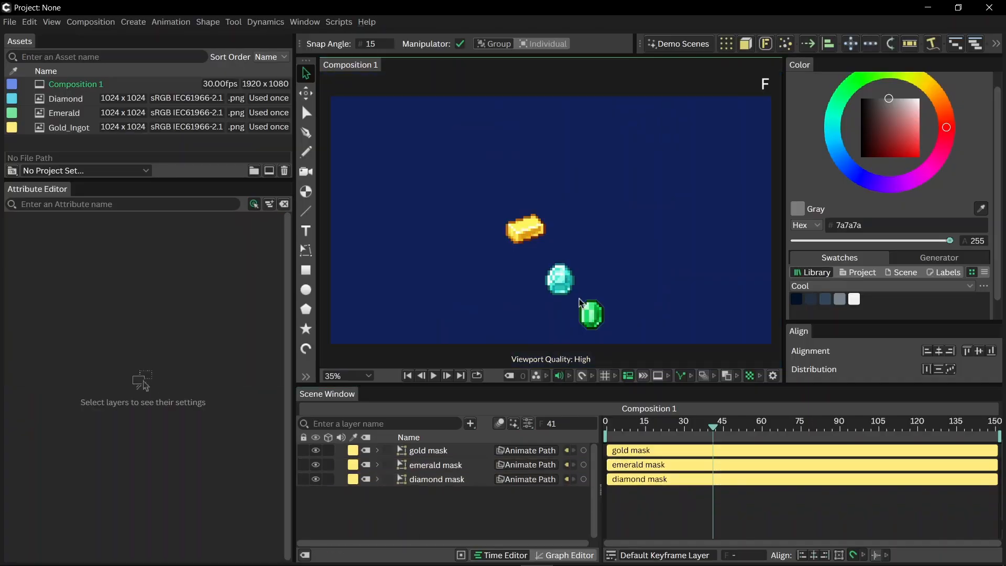
# - Add the gold, emerald and diamond masks to a Forge Dynamics simulation and return to frame 0
pyautogui.moveTo(459, 493); pyautogui.dragTo(433, 443)
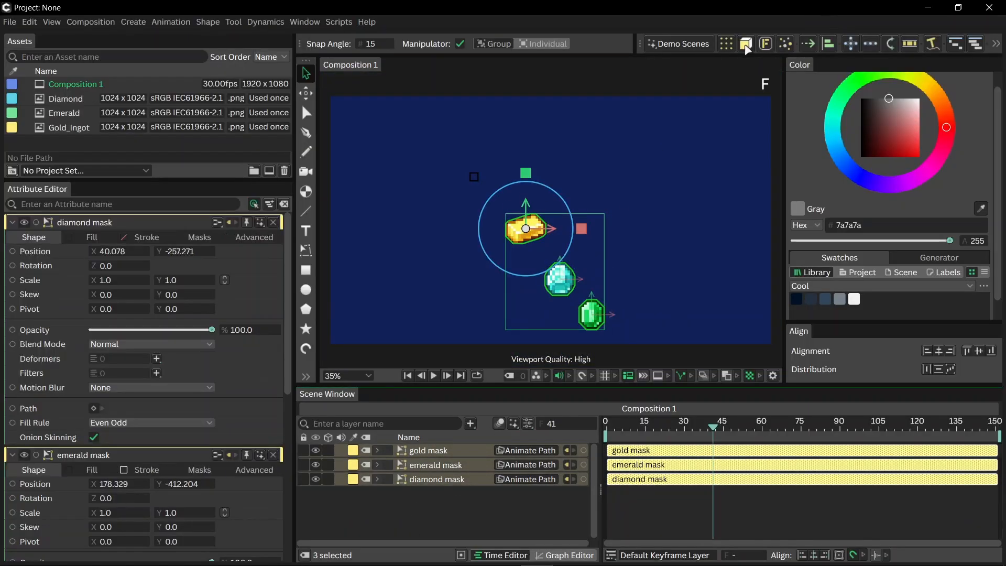
pyautogui.click(763, 45)
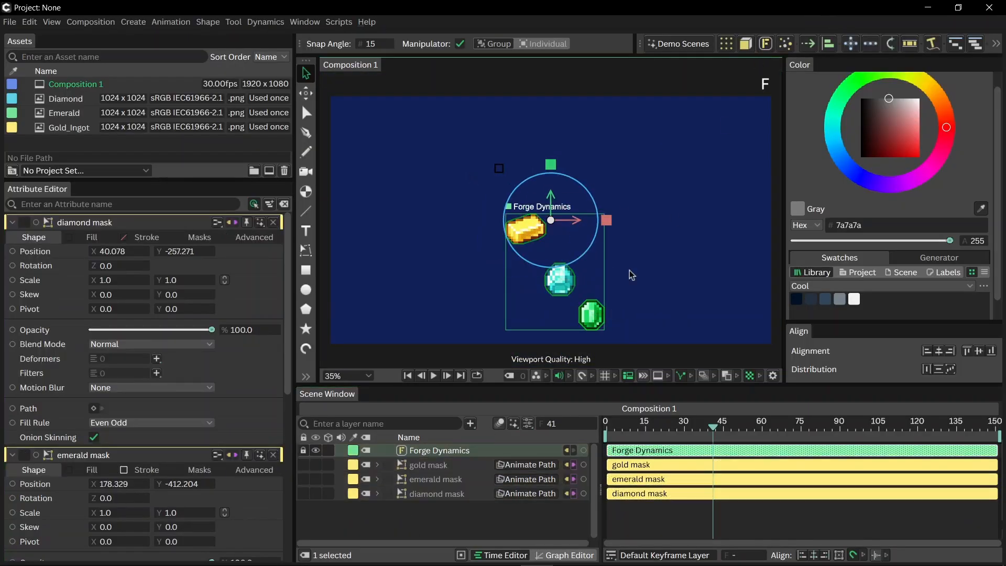
pyautogui.click(420, 376)
# - Shift the gold mask horizontally to about X -6, above the diamond, and play the simulation
pyautogui.click(435, 466)
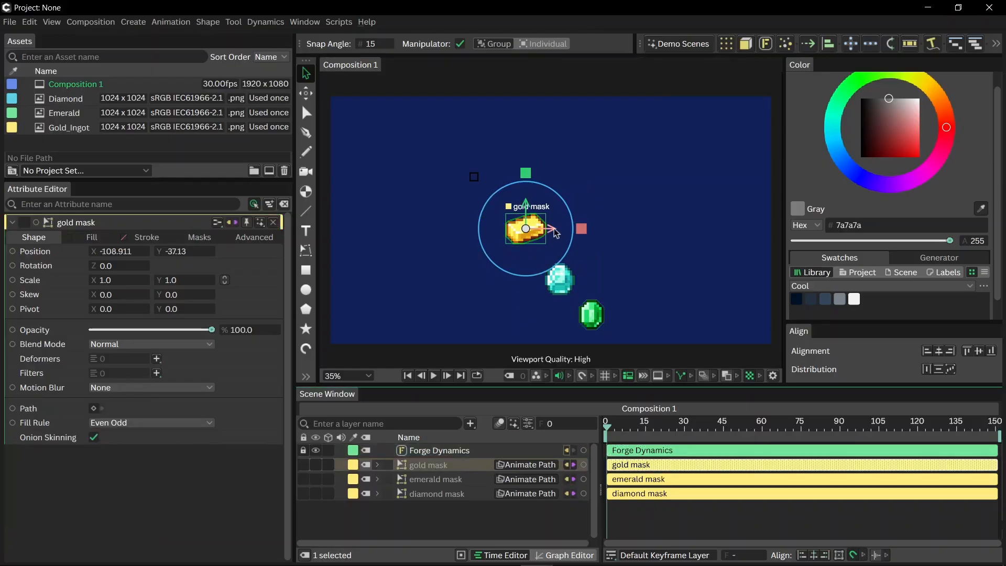
pyautogui.moveTo(556, 233); pyautogui.dragTo(578, 232)
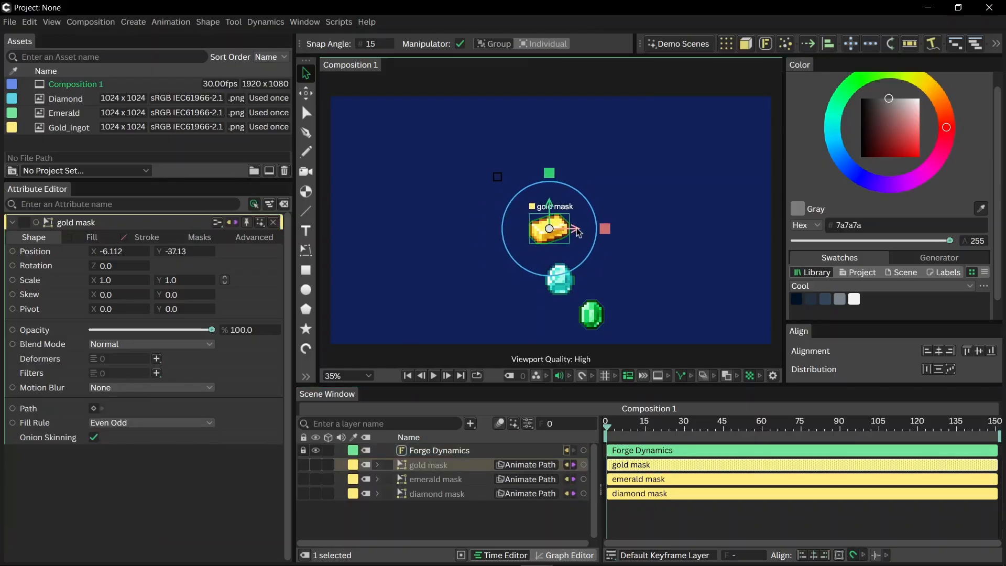
pyautogui.click(434, 376)
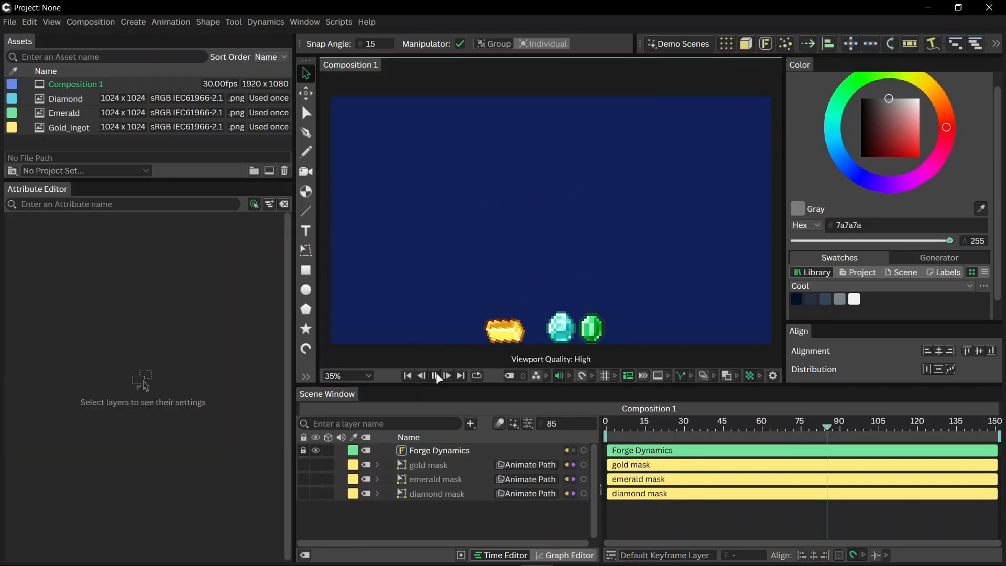
# - Rewind and scrub through the timeline to examine how the three masks fall and collide
pyautogui.click(408, 376)
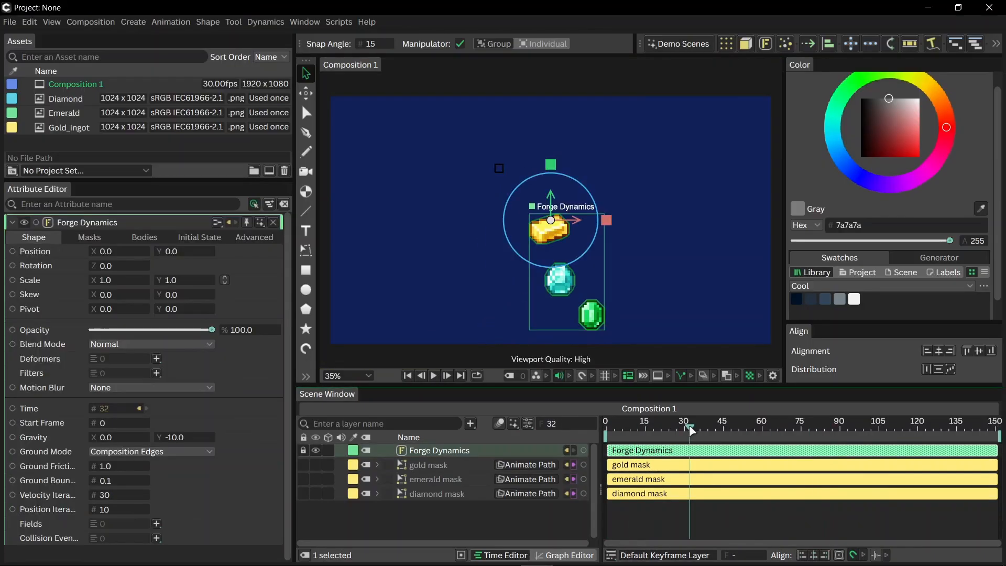
pyautogui.moveTo(689, 426); pyautogui.dragTo(836, 437)
pyautogui.moveTo(648, 439); pyautogui.dragTo(683, 430)
pyautogui.click(456, 512)
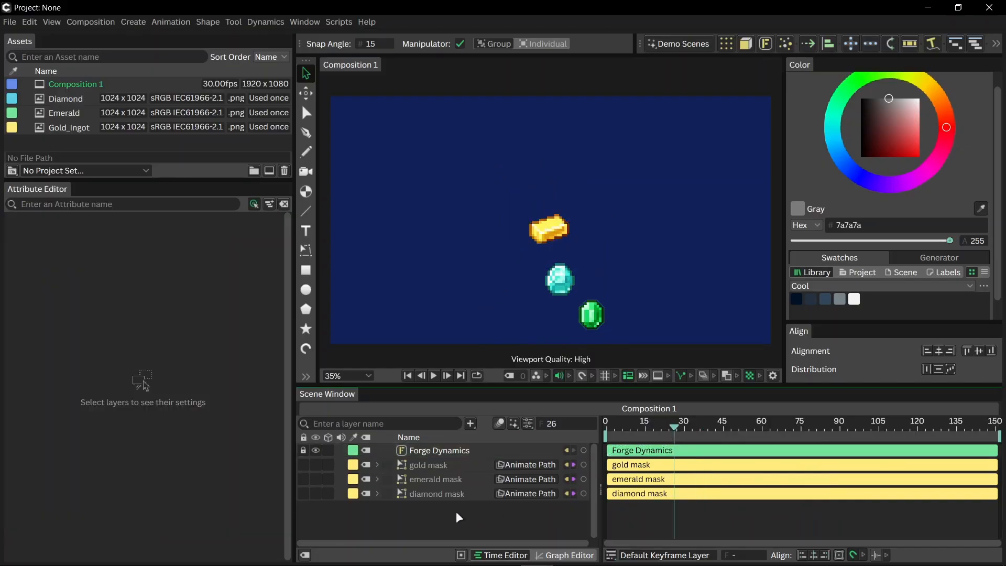
# - Undo the gold mask's move and the Forge Dynamics creation, back to the three selected mask layers
pyautogui.hotkey('ctrl', 'z')
pyautogui.click(458, 518)
pyautogui.hotkey('ctrl', 'z')
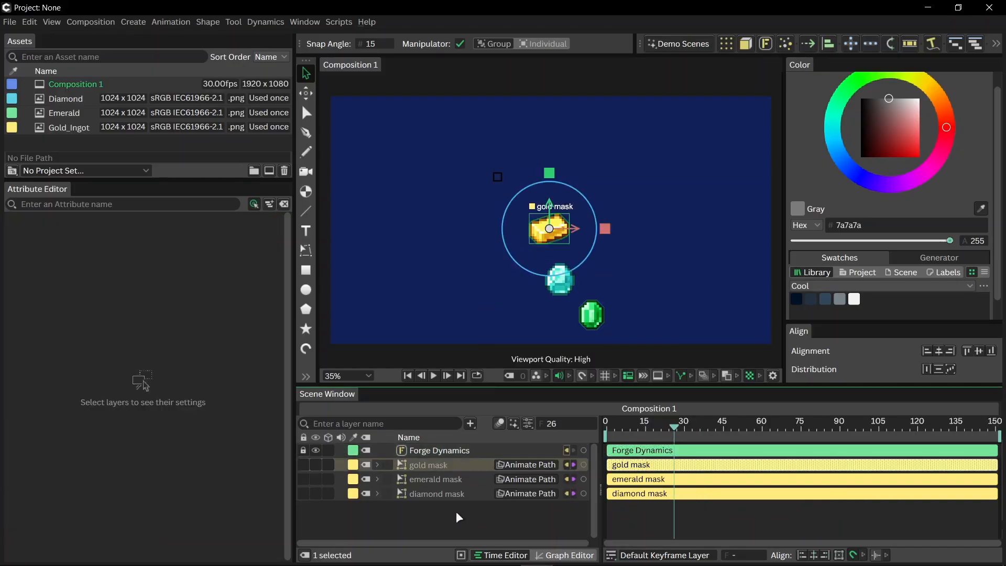
pyautogui.hotkey('ctrl', 'z')
pyautogui.hotkey('ctrl', 'z')
pyautogui.hotkey('ctrl', 'z')
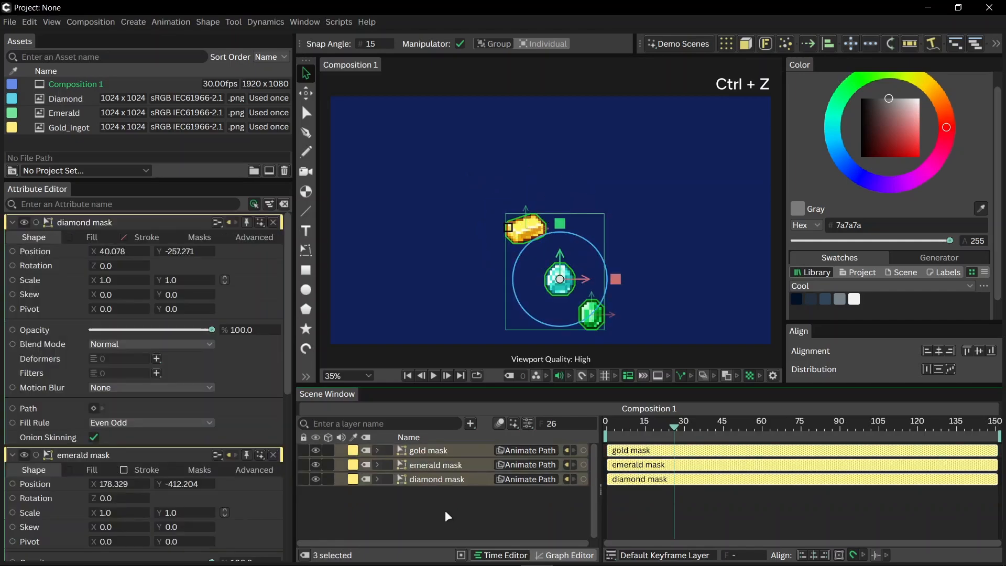
# - Create a Duplicator from the three selected masks and set its distribution to Random
pyautogui.click(726, 44)
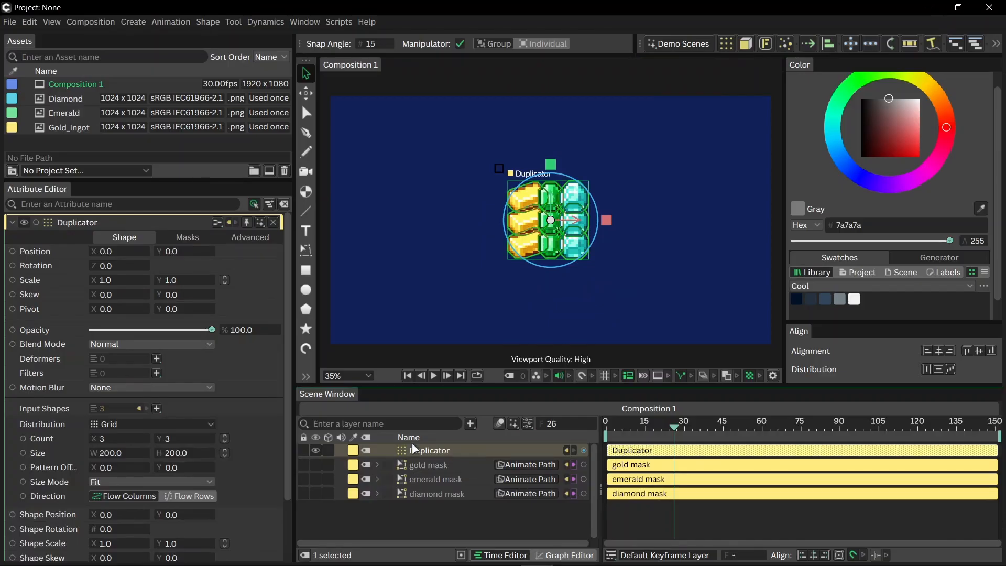
pyautogui.click(196, 423)
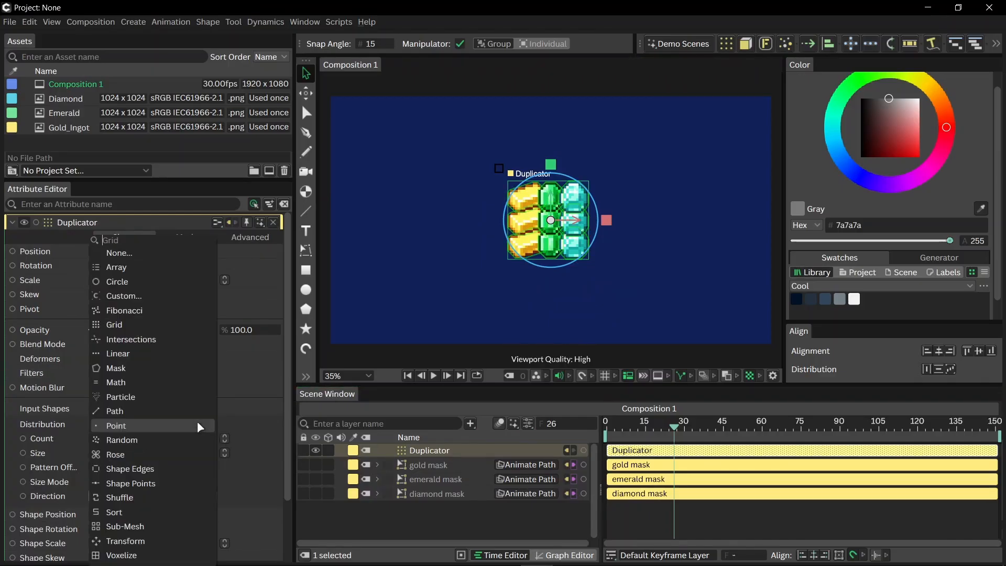
pyautogui.scroll(-1, 197, 420)
pyautogui.write('ra')
pyautogui.click(124, 268)
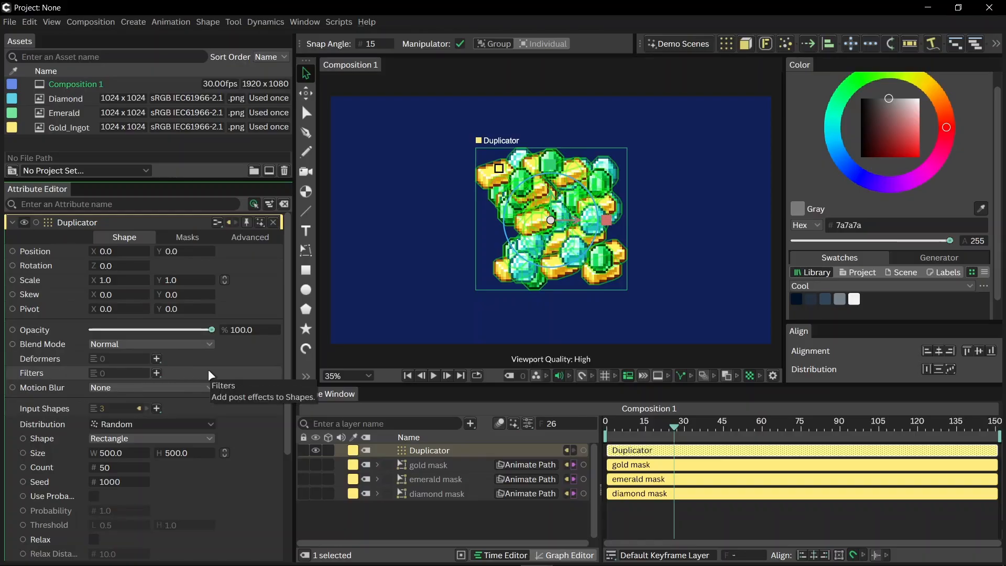
# - Raise the Duplicator to about Y 206 and set its distribution width to 300
pyautogui.moveTo(550, 198); pyautogui.dragTo(549, 150)
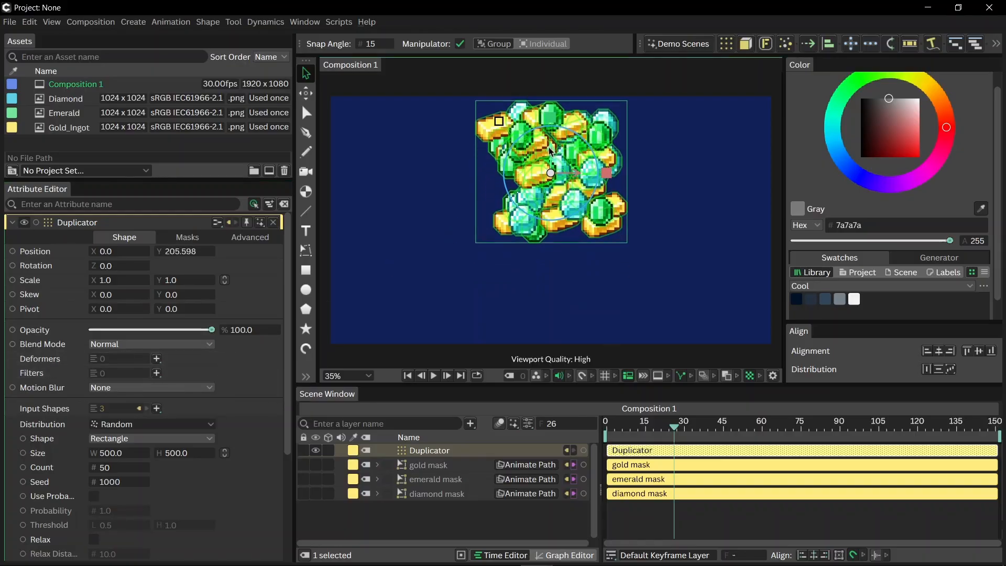
pyautogui.click(121, 454)
pyautogui.press('Return')
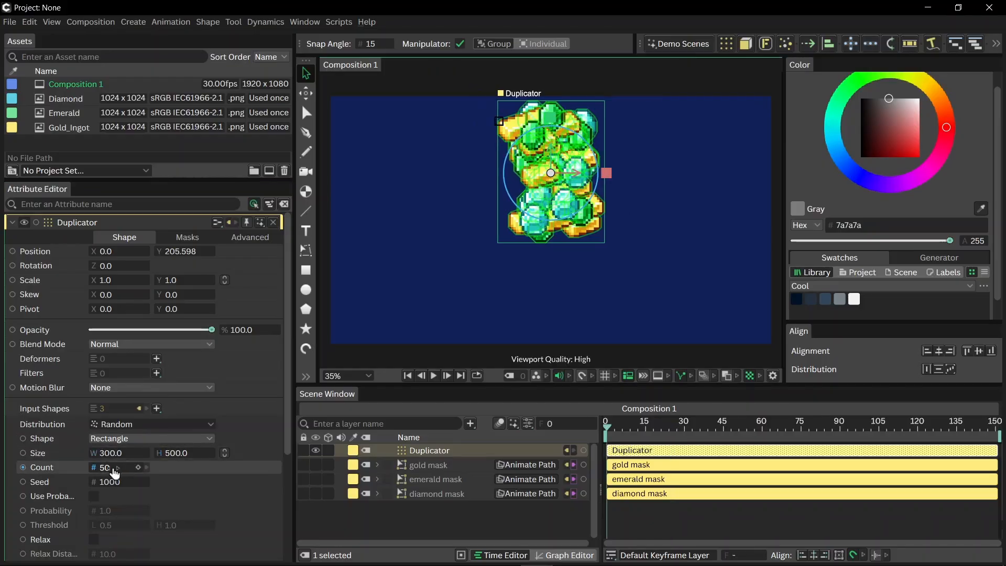
# - Set the Duplicator's random count to 0 and keyframe it at frame 0
pyautogui.click(114, 469)
pyautogui.press('Return')
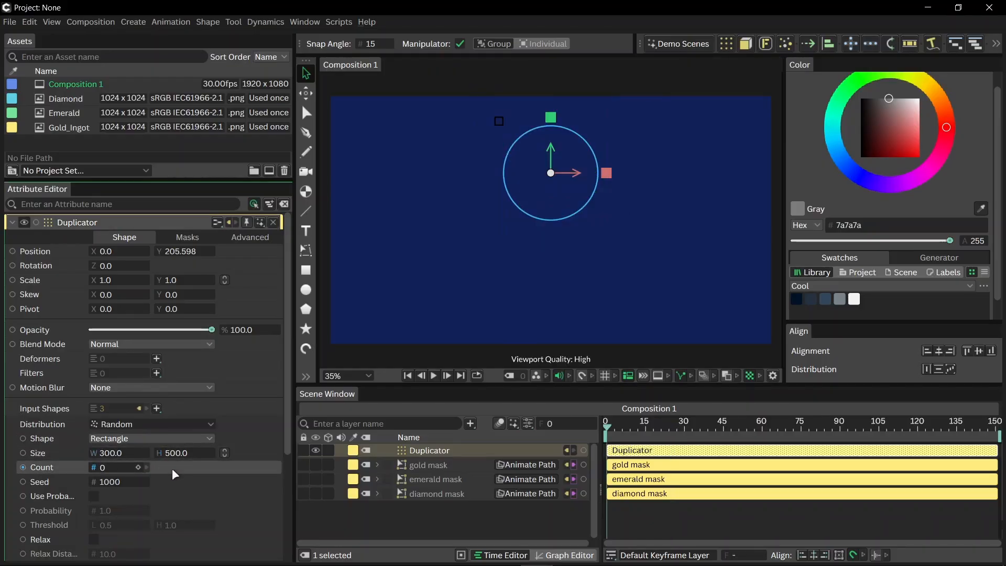
pyautogui.click(139, 467)
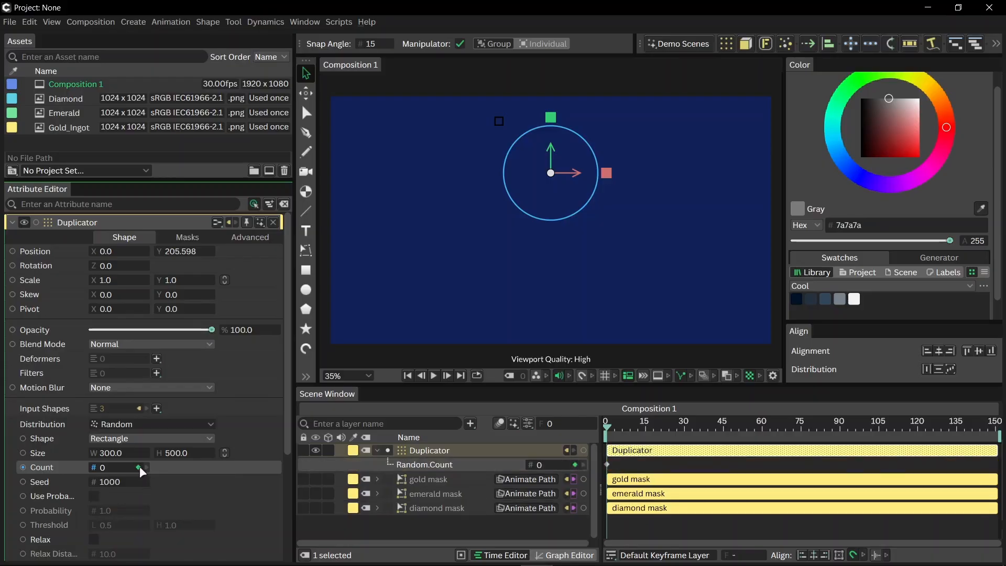
# - Keyframe the Duplicator's random count at 50 on frame 76
pyautogui.click(802, 420)
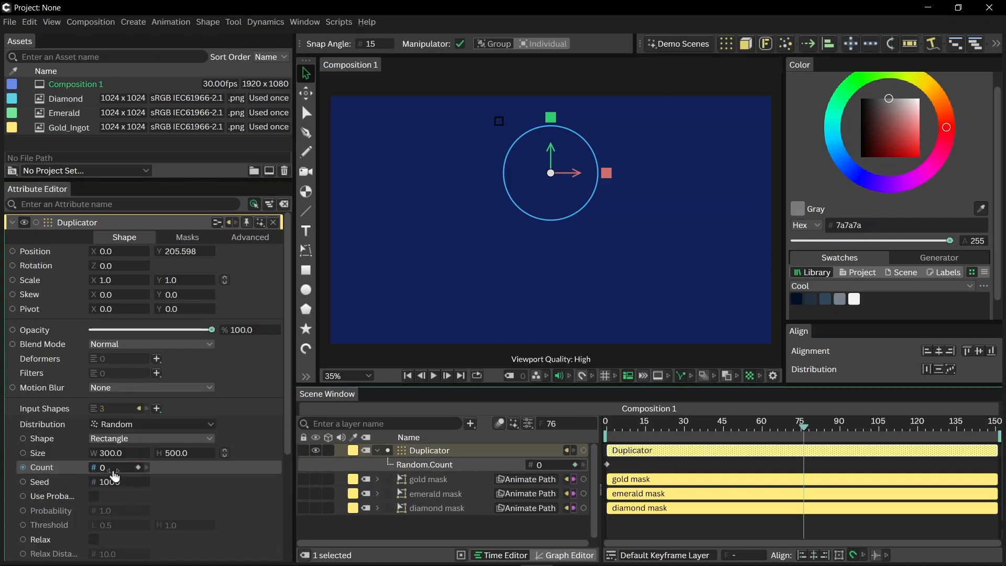
pyautogui.click(114, 468)
pyautogui.press('Return')
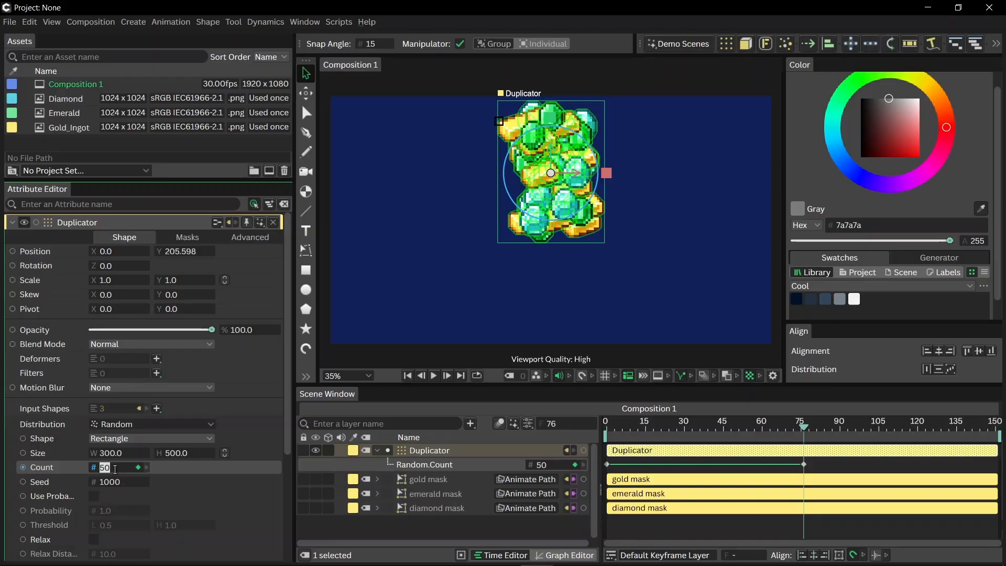
pyautogui.click(402, 535)
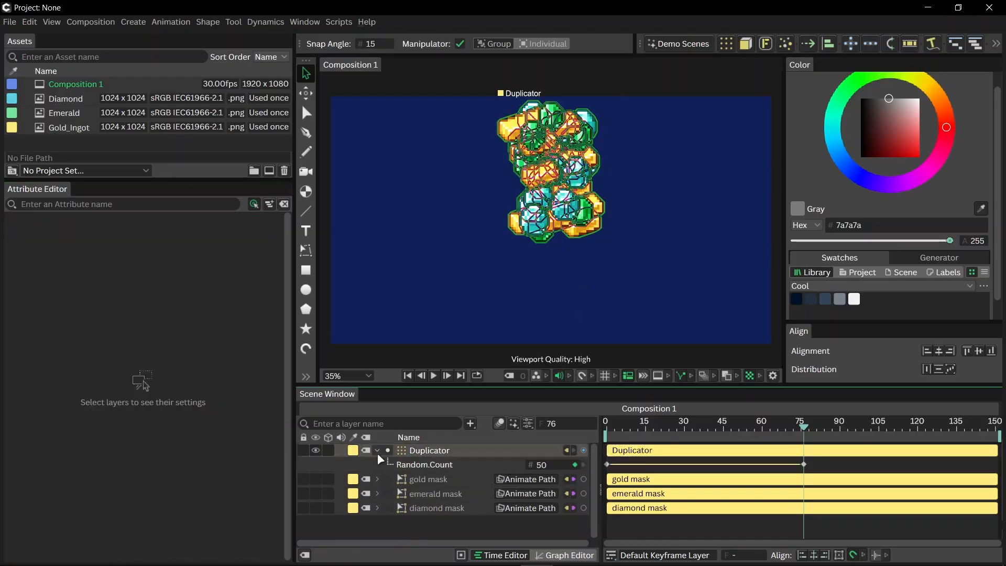
# - Create a Forge Dynamics simulation from the Duplicator and play it from the first frame
pyautogui.click(414, 450)
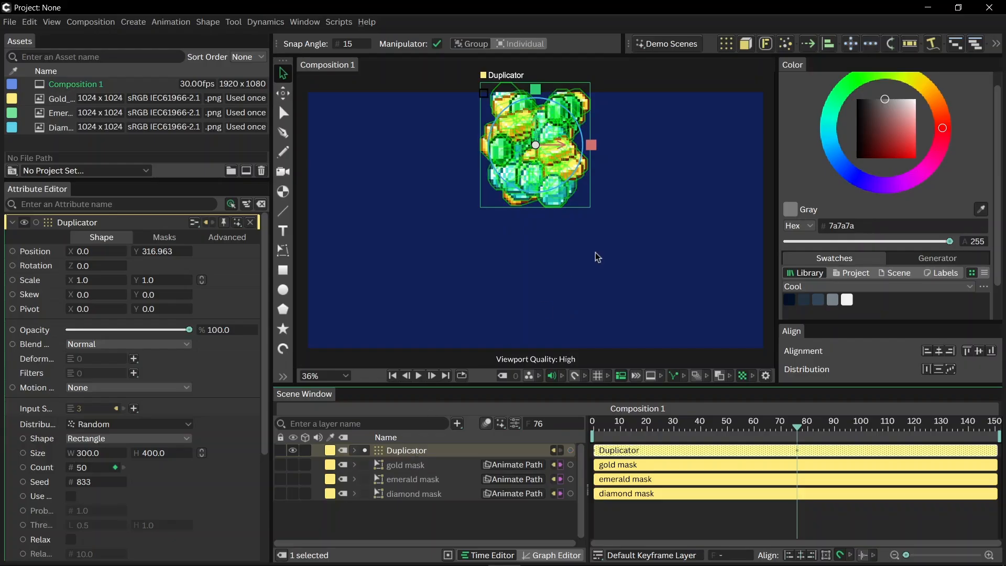
pyautogui.click(765, 43)
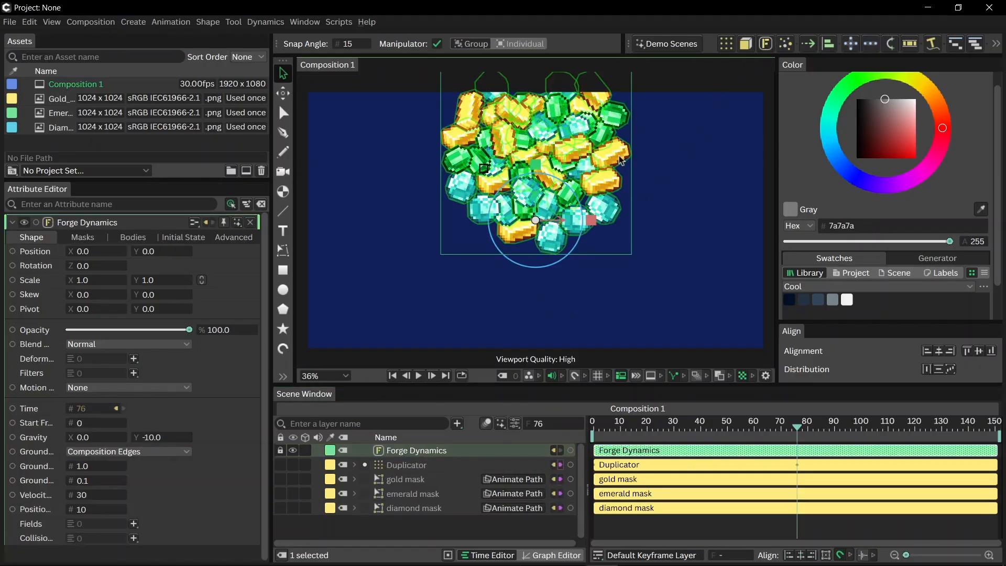
pyautogui.click(392, 376)
pyautogui.press('space')
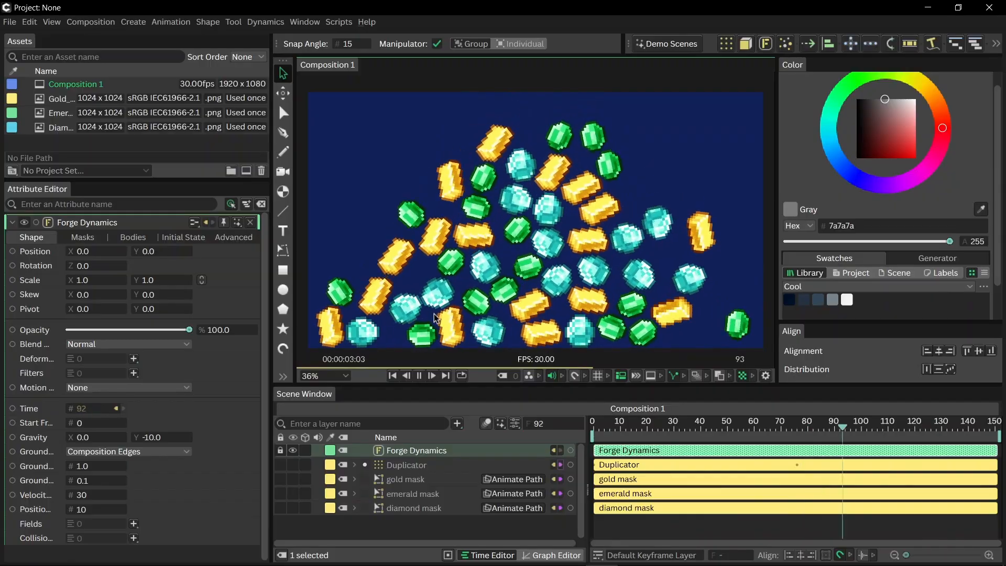
pyautogui.press('space')
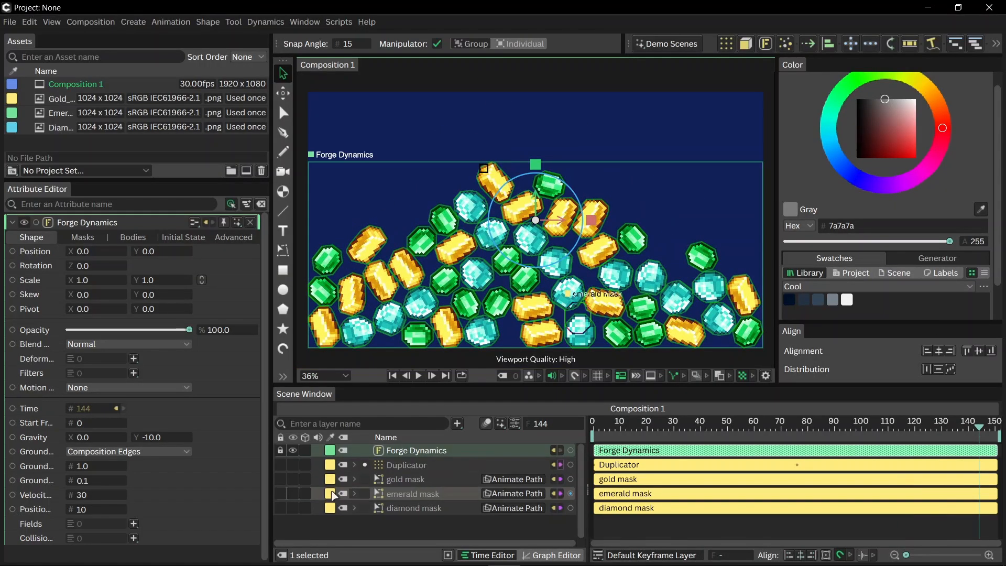
# - Apply a Magic Easing ease-in, ease-out curve to both Random.Count keyframes and play the animation from the start
pyautogui.click(383, 465)
pyautogui.click(354, 464)
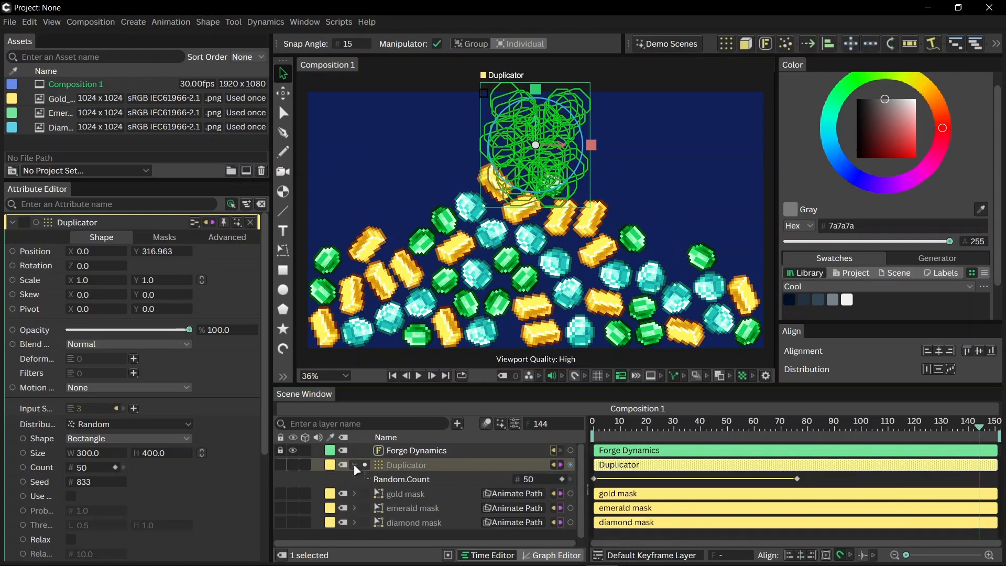
pyautogui.click(413, 482)
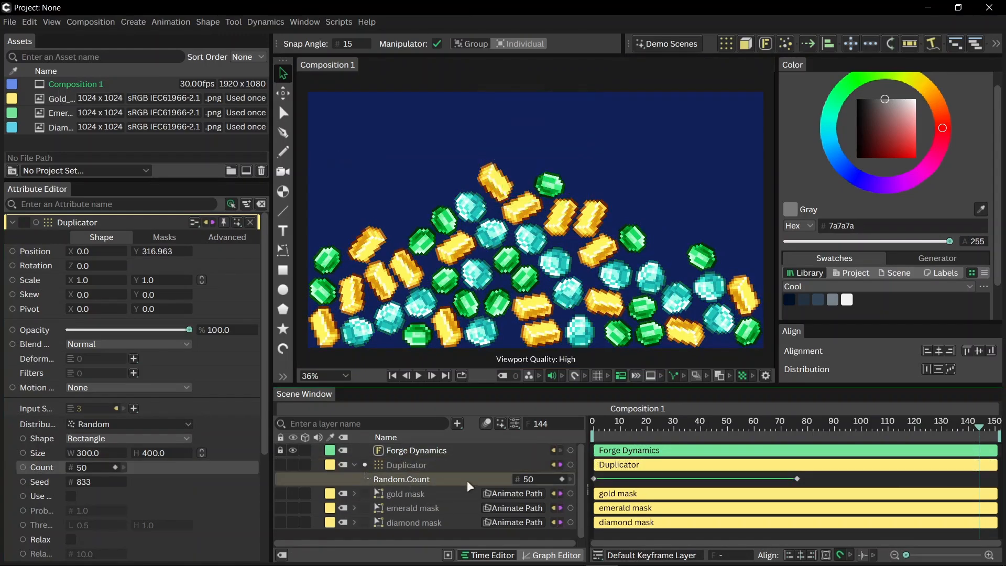
pyautogui.click(557, 555)
pyautogui.scroll(-5, 747, 482)
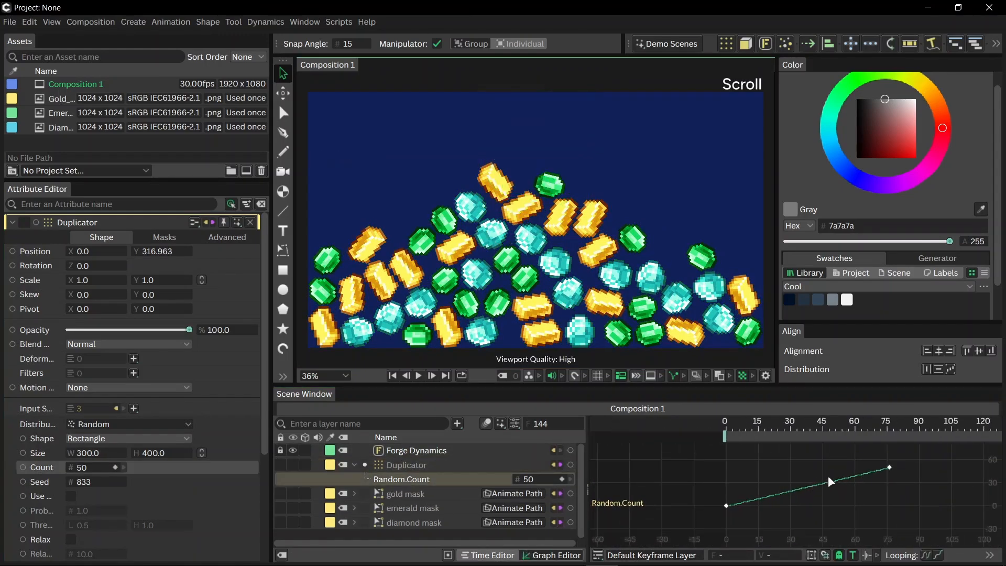
pyautogui.moveTo(893, 470); pyautogui.dragTo(733, 521)
pyautogui.rightClick(748, 504)
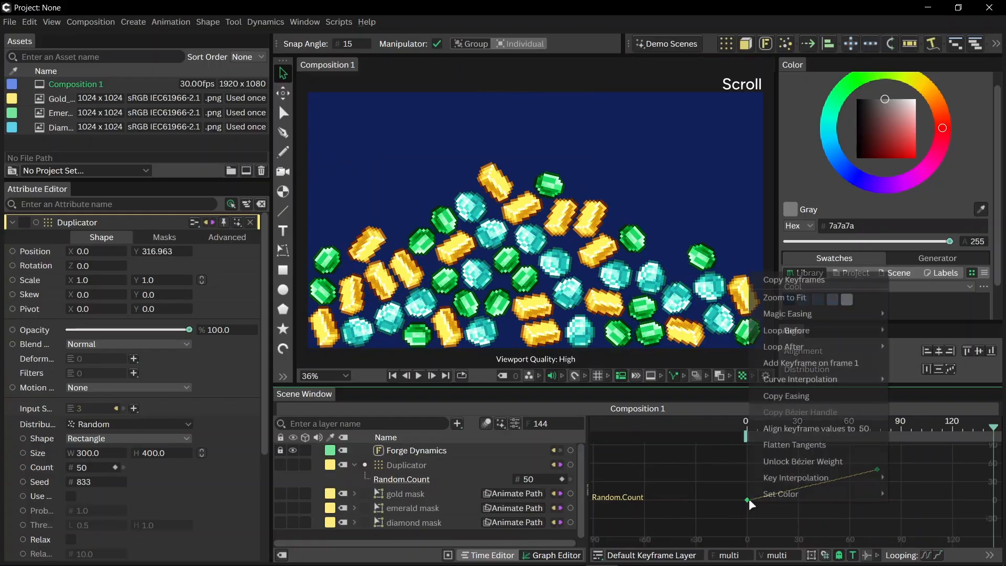
pyautogui.moveTo(791, 321)
pyautogui.click(654, 273)
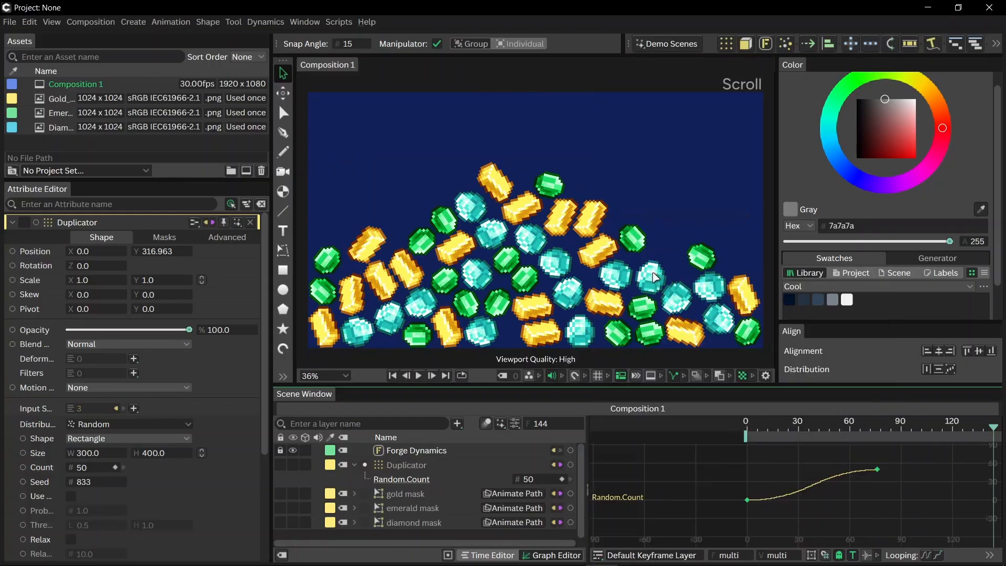
pyautogui.click(479, 555)
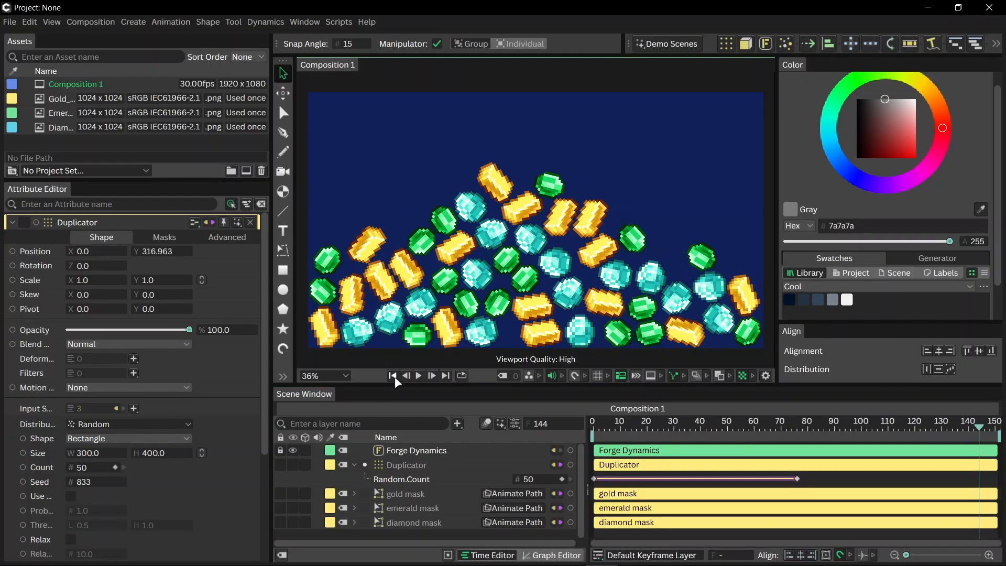
pyautogui.click(393, 375)
pyautogui.click(418, 376)
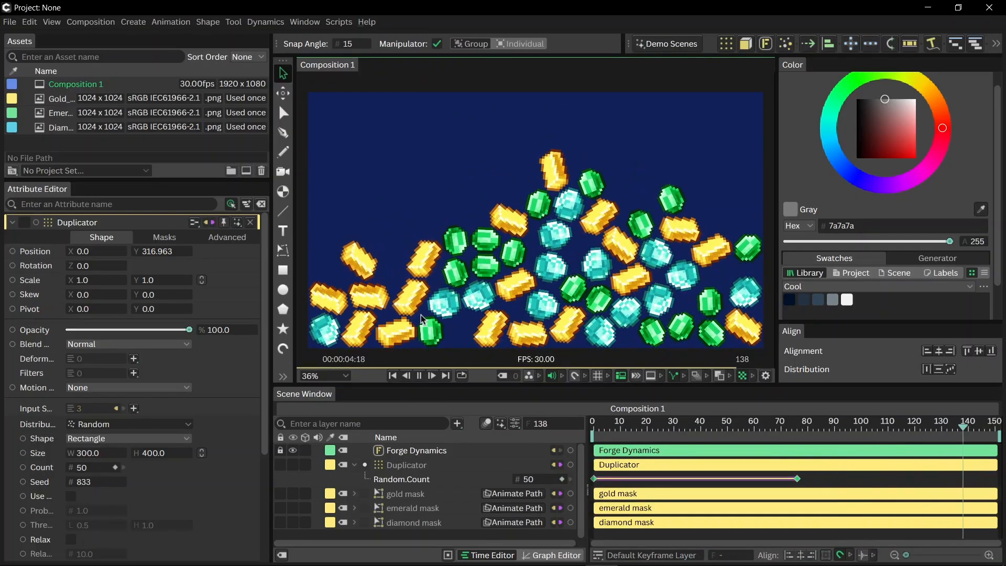
# - Set the Forge Dynamics vertical gravity to -12
pyautogui.click(405, 450)
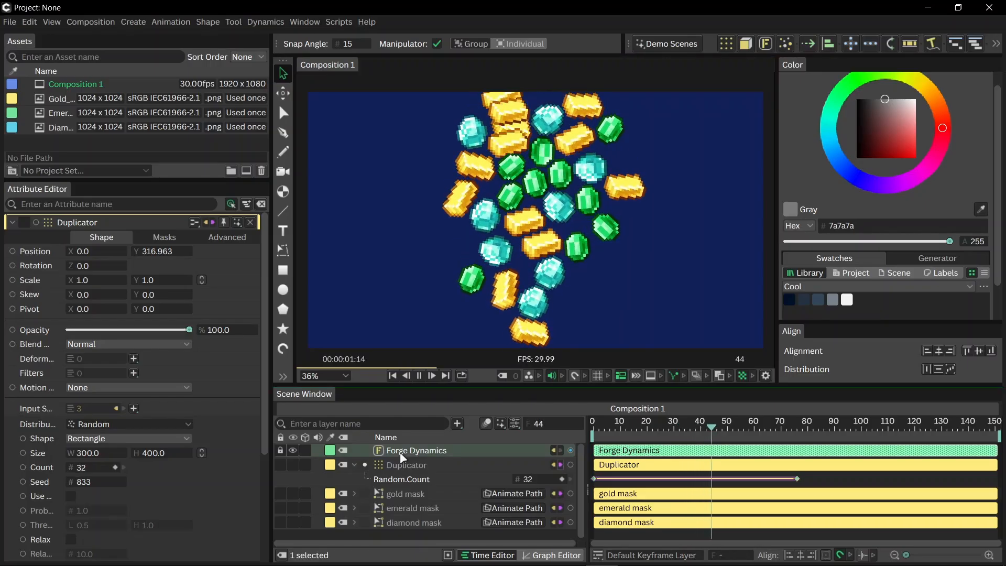
pyautogui.click(150, 437)
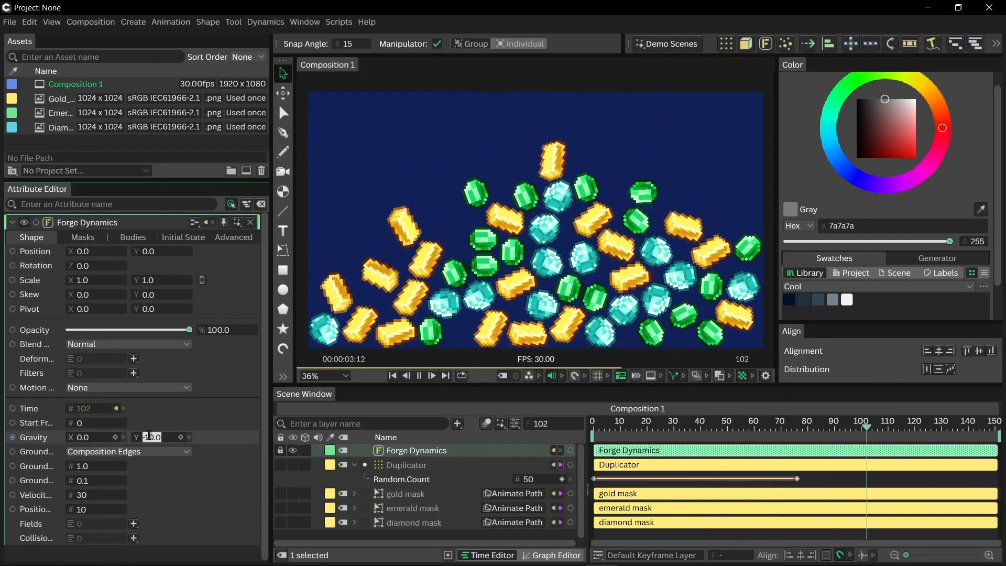
pyautogui.write('-12')
pyautogui.press('Return')
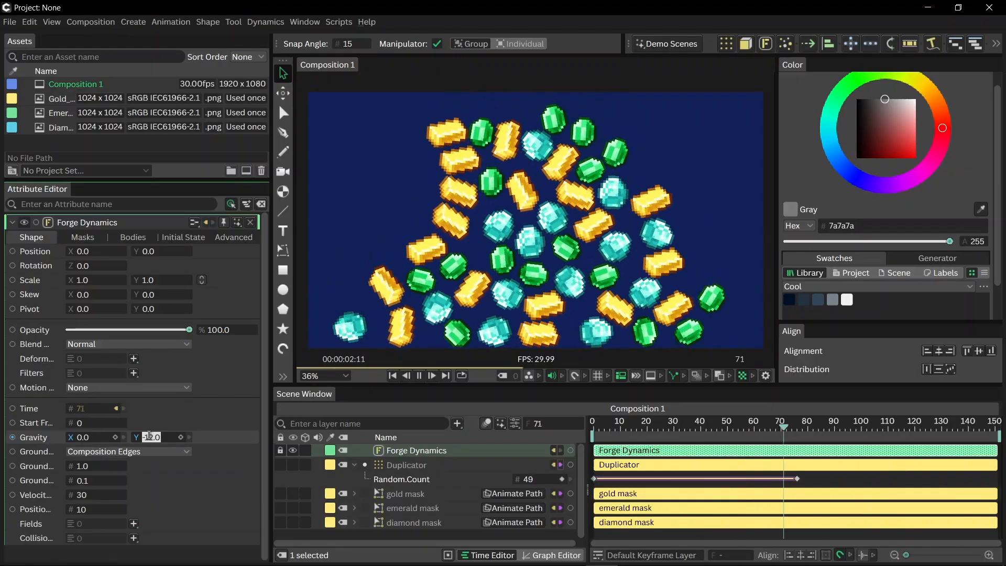
# - Change the Duplicator's random distribution seed to 888 and stop the playback
pyautogui.click(407, 465)
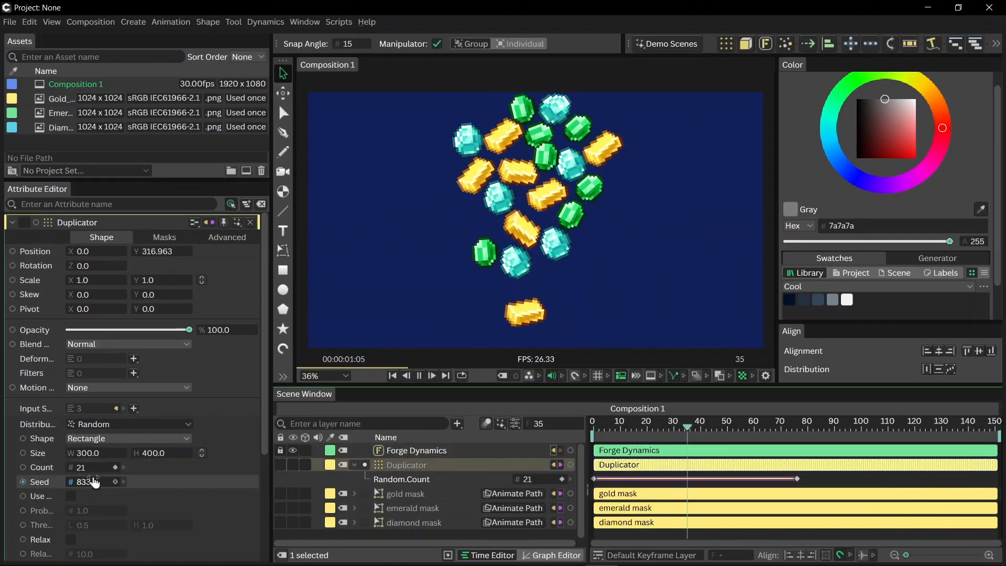
pyautogui.moveTo(91, 483); pyautogui.dragTo(138, 482)
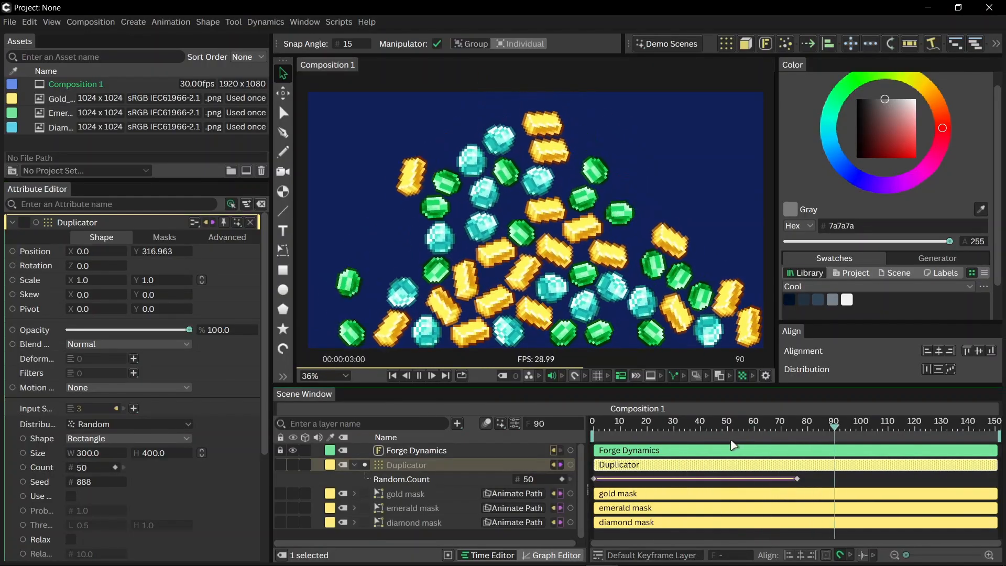
pyautogui.press('space')
# - Set the Duplicator's Random.Count keyframe at frame 76 to 120 and return to the first frame
pyautogui.click(803, 427)
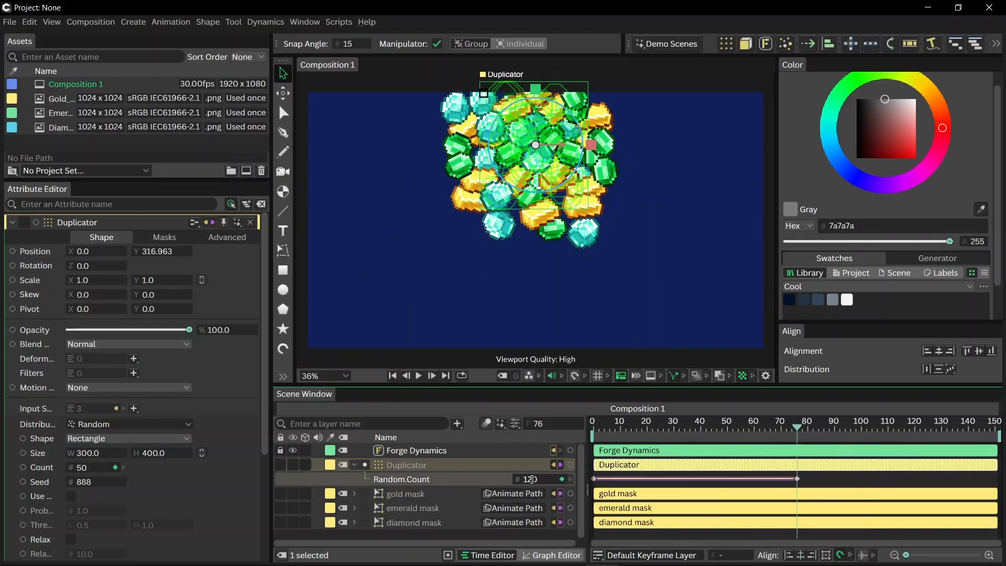
pyautogui.press('Return')
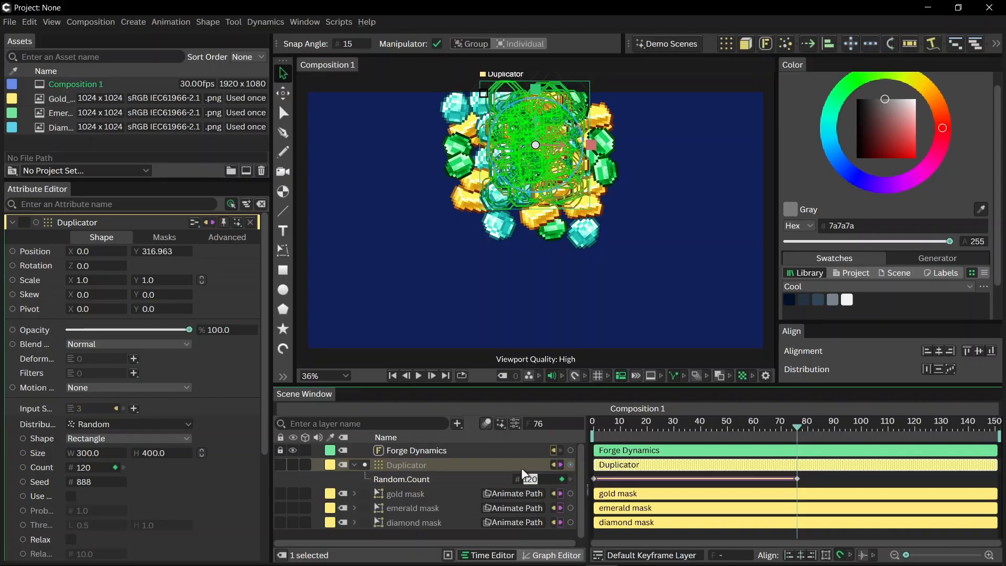
pyautogui.click(394, 376)
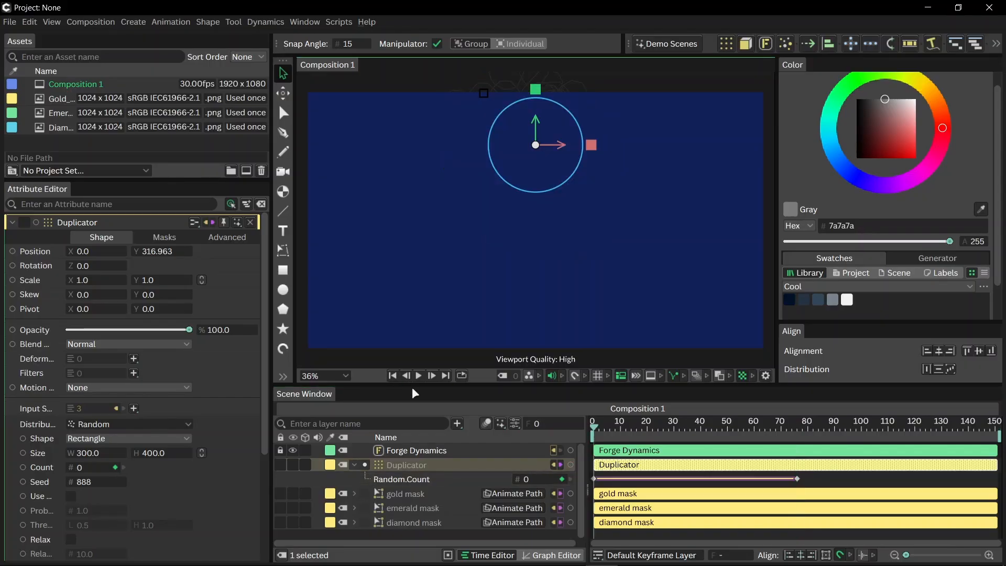
# - Scale the Duplicator uniformly to 0.55, play the simulation and deselect the layer
pyautogui.click(409, 463)
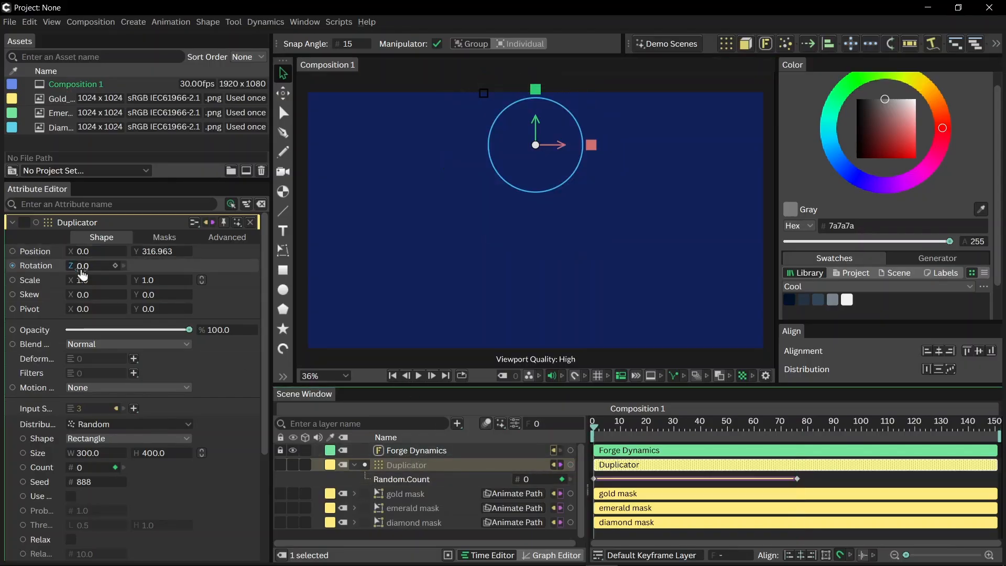
pyautogui.moveTo(91, 283); pyautogui.dragTo(83, 285)
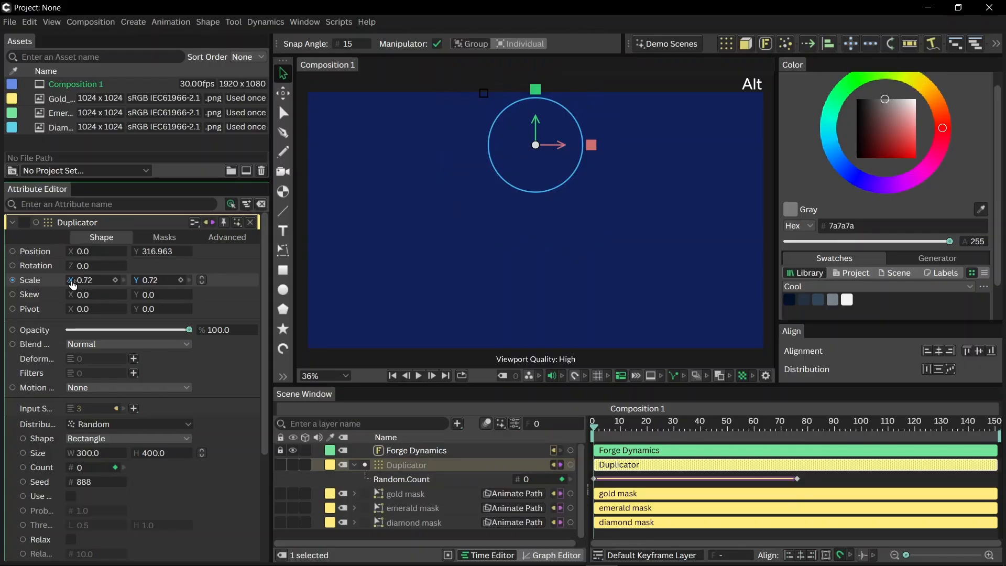
pyautogui.click(418, 375)
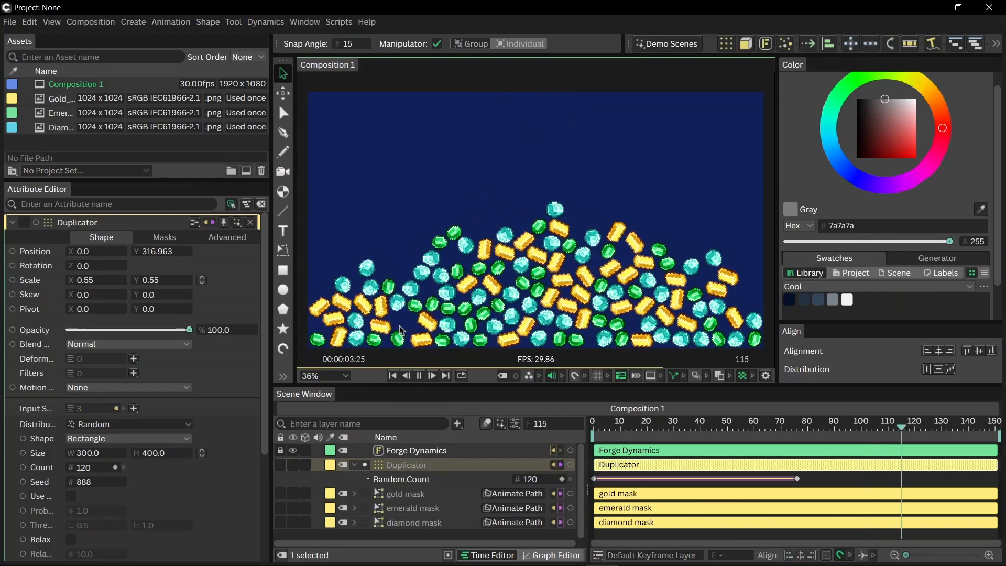
pyautogui.click(377, 197)
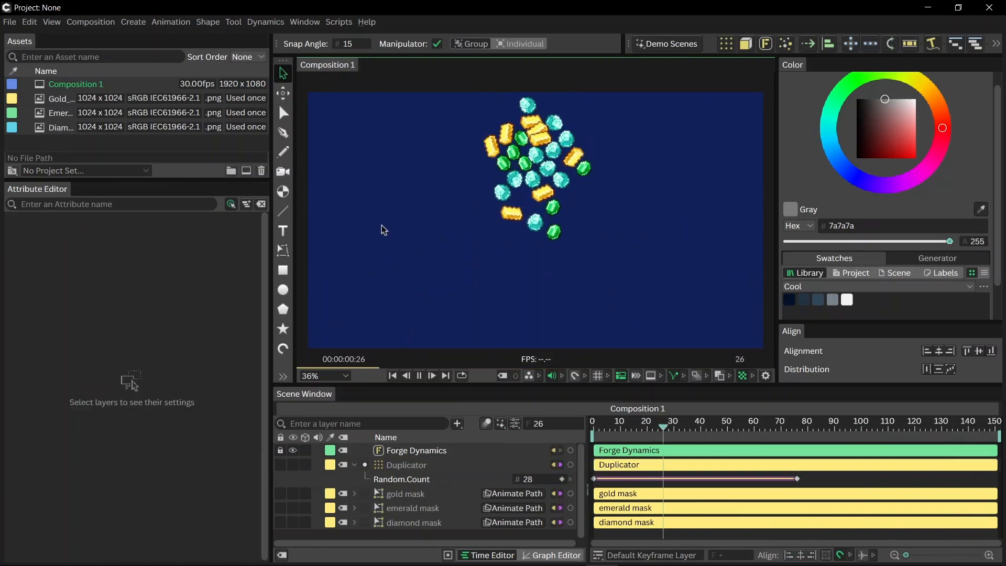